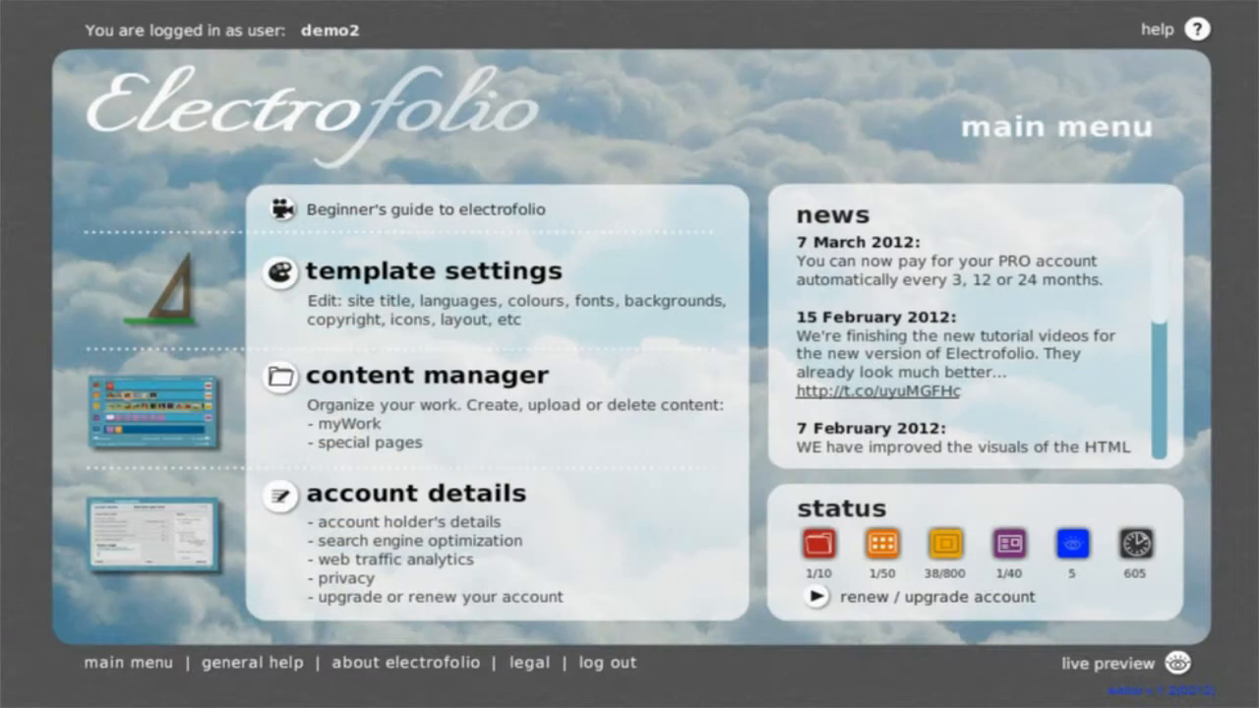
Rename the existing gallery in the content manager to "main work" and save it.
{"action": "left_click", "coordinate": [325, 409]}
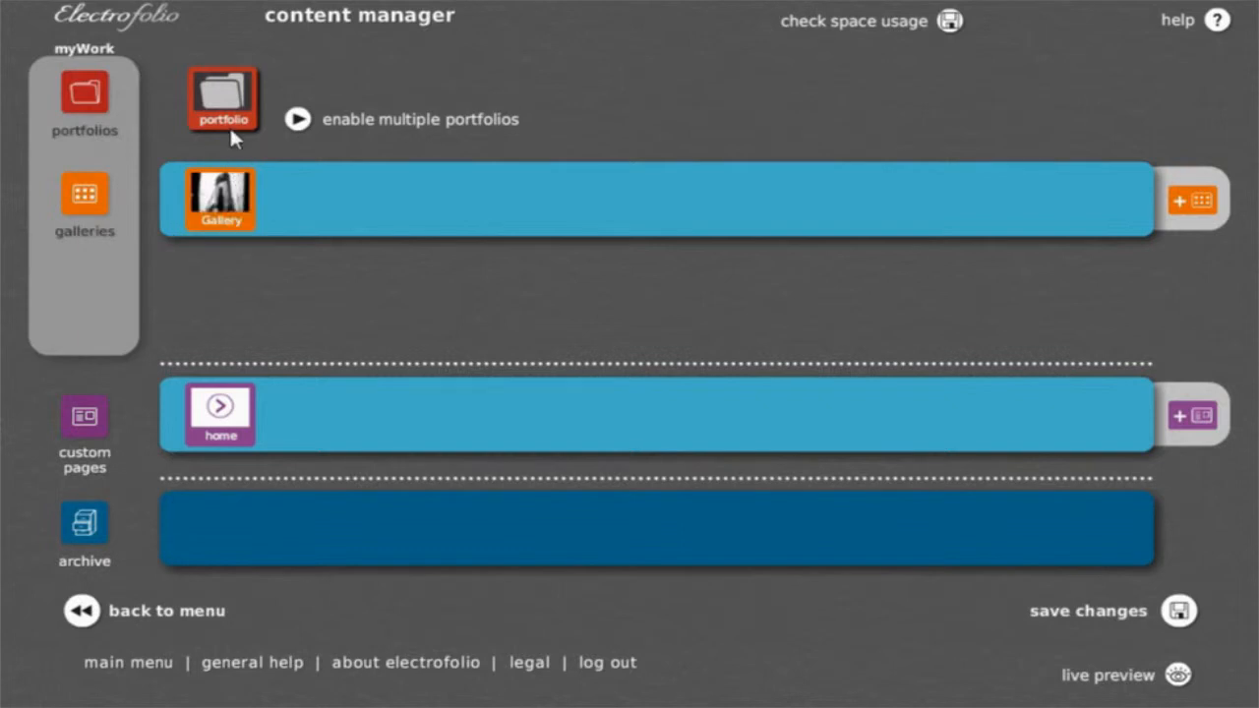
{"action": "left_click", "coordinate": [224, 207]}
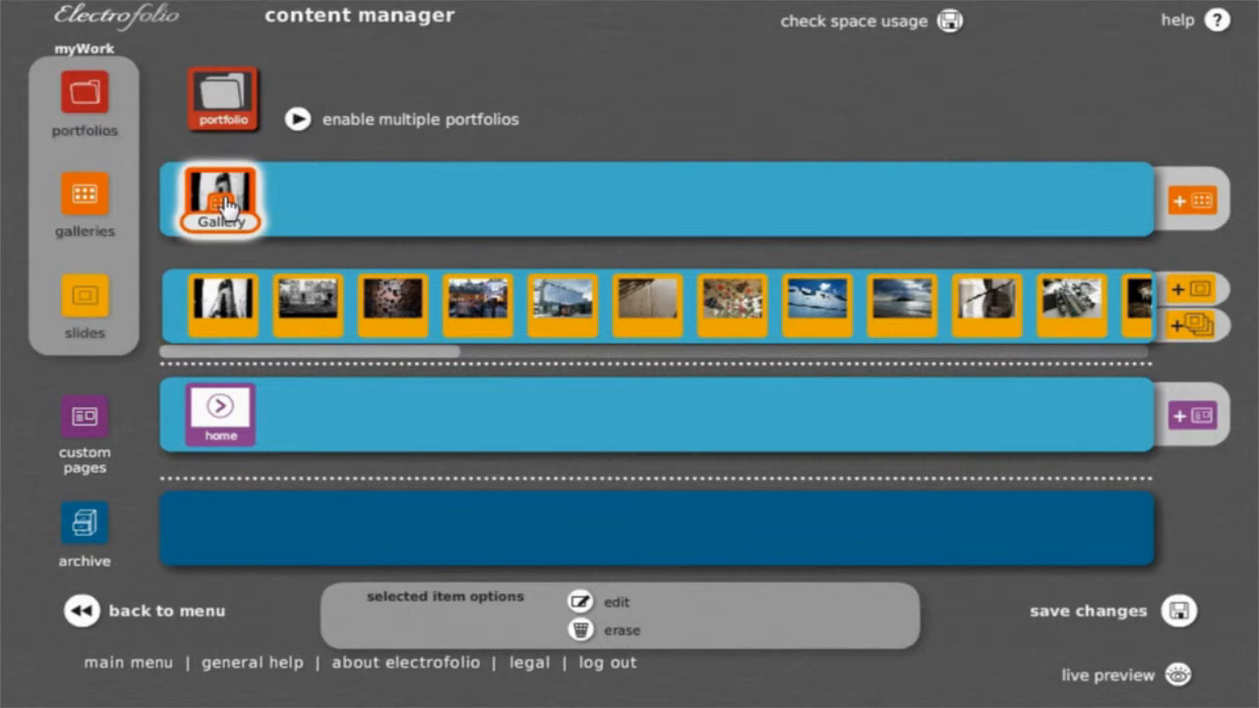
{"action": "left_click", "coordinate": [232, 222]}
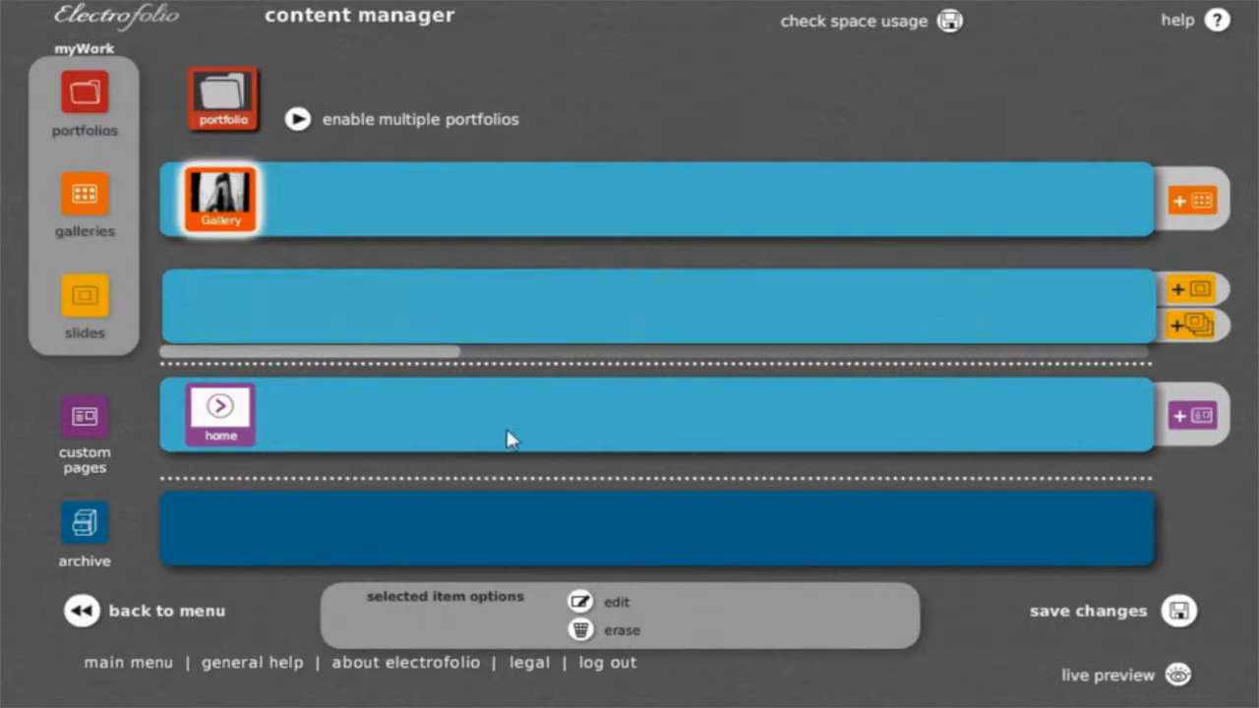
{"action": "left_click", "coordinate": [605, 604]}
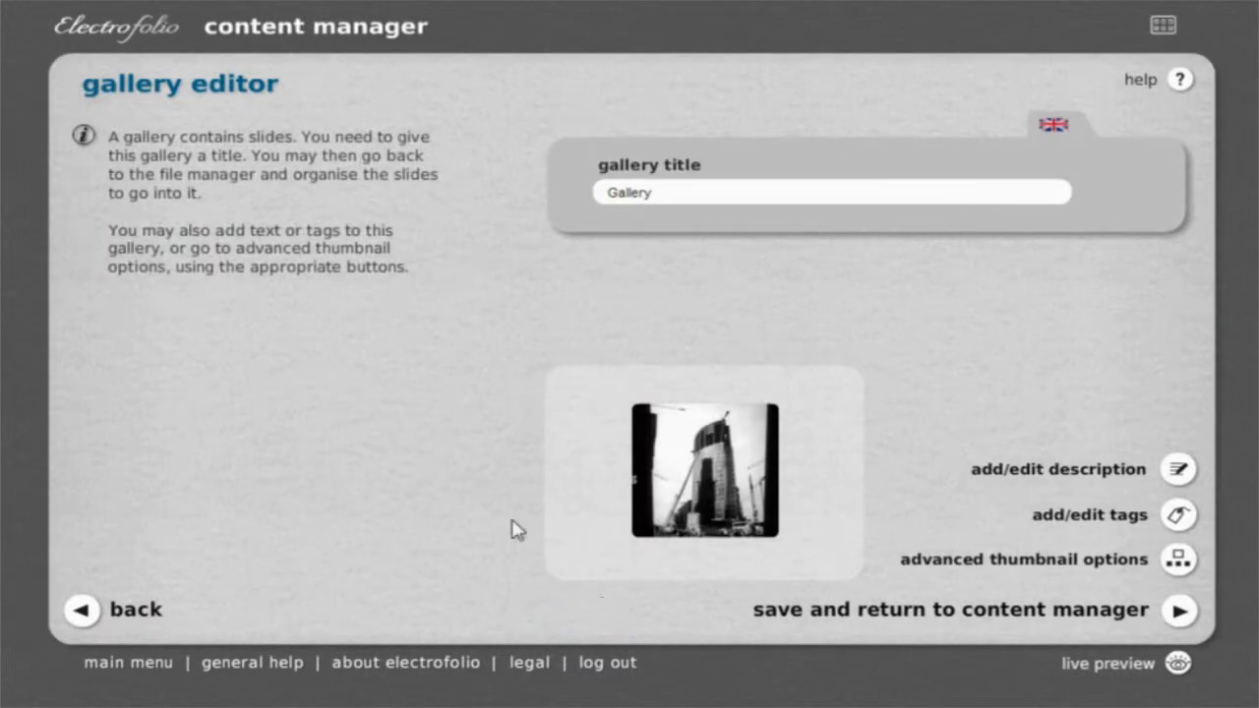
{"action": "left_click_drag", "start_coordinate": [655, 193], "coordinate": [606, 193]}
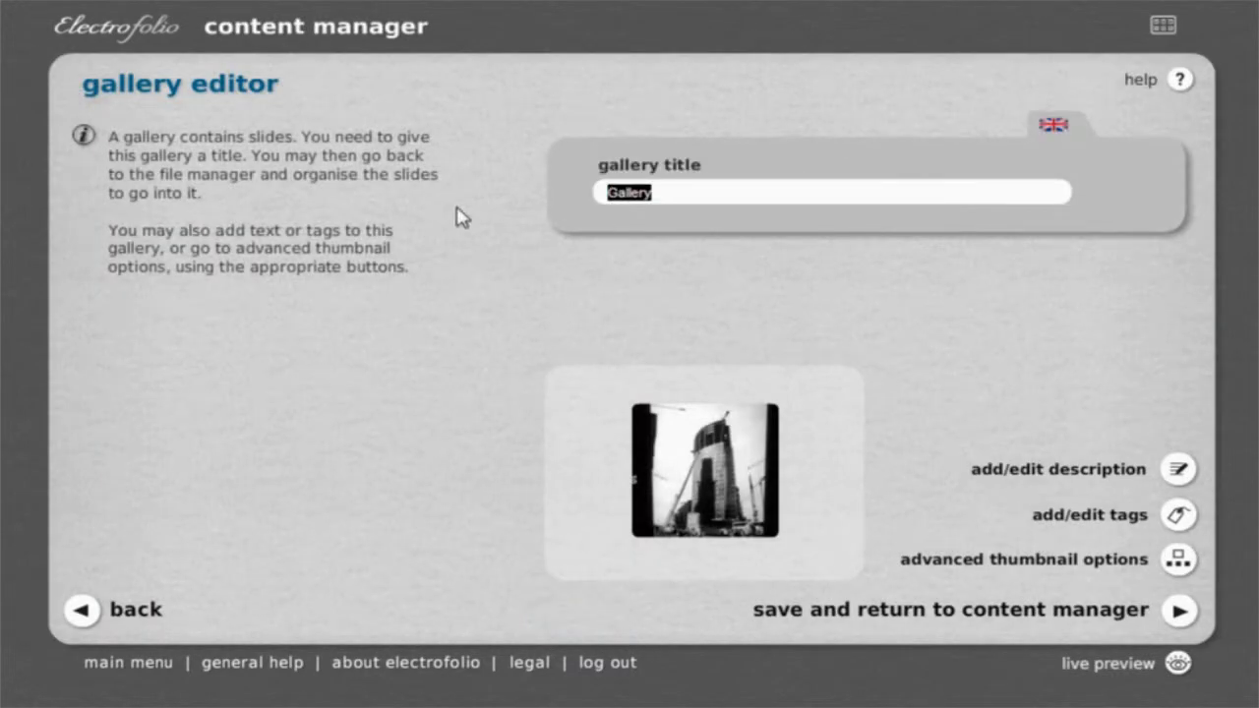
{"action": "type", "text": "m"}
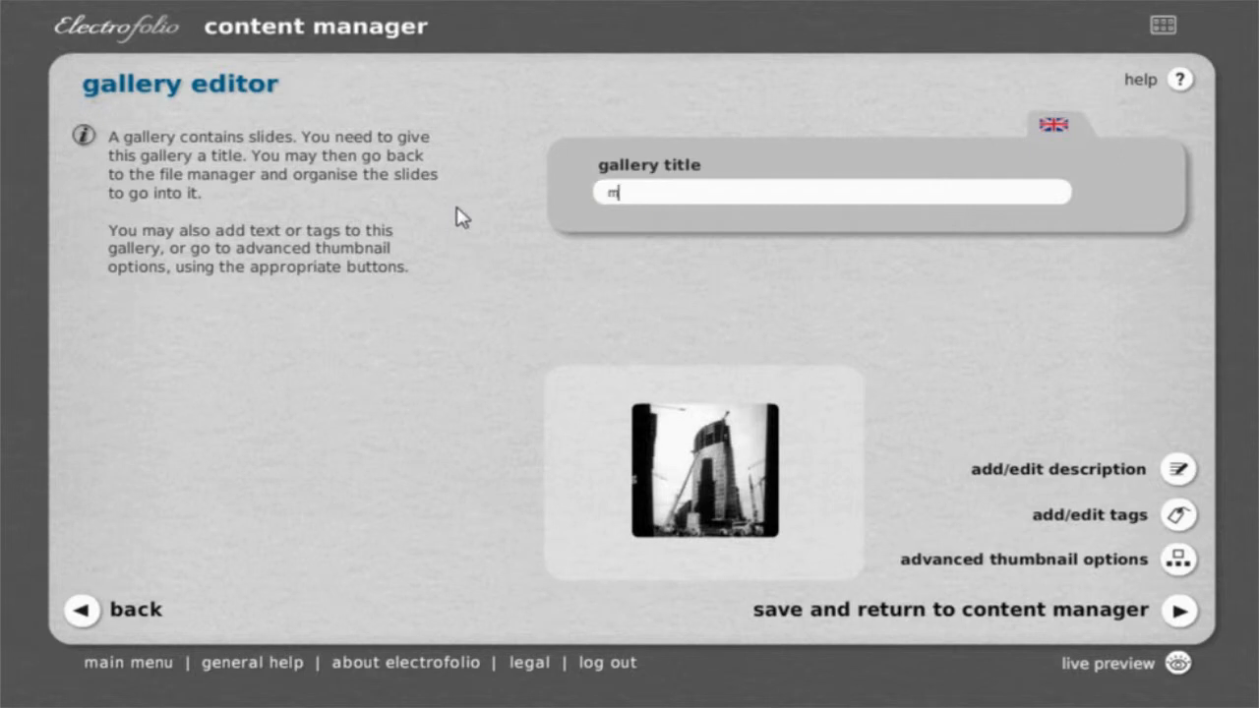
{"action": "type", "text": "ain work"}
{"action": "mouse_move", "coordinate": [1124, 474]}
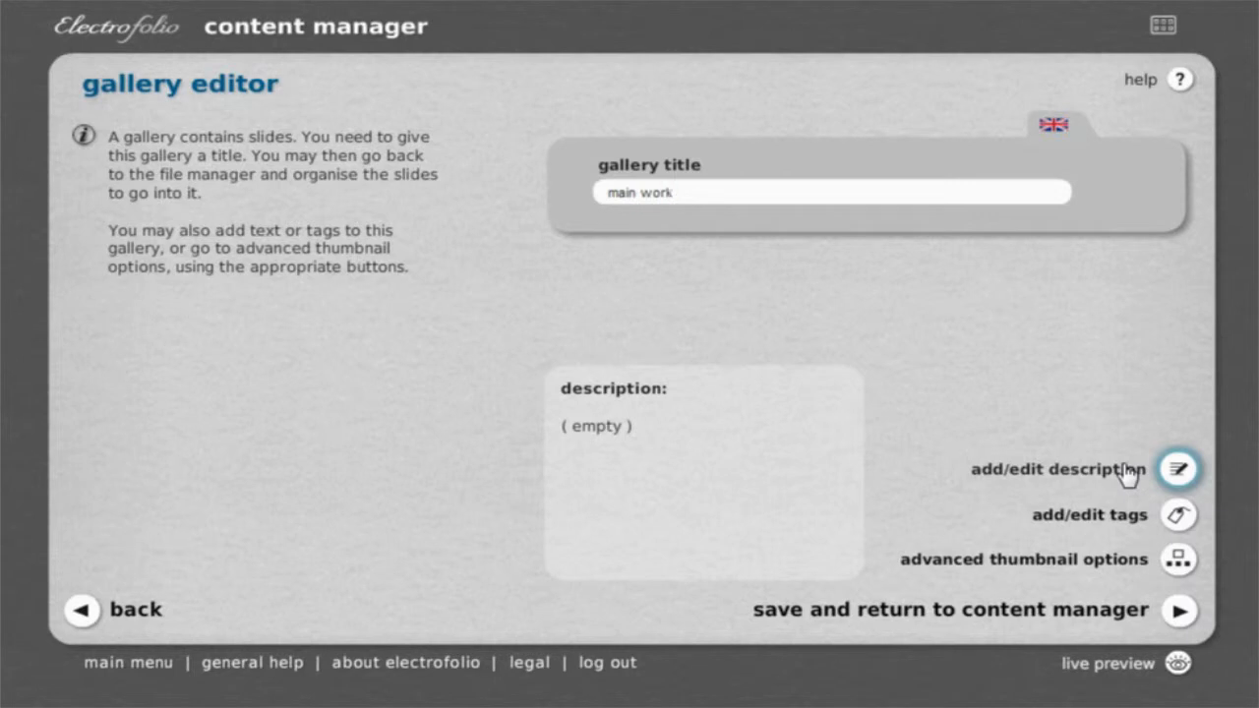
{"action": "left_click", "coordinate": [1109, 612]}
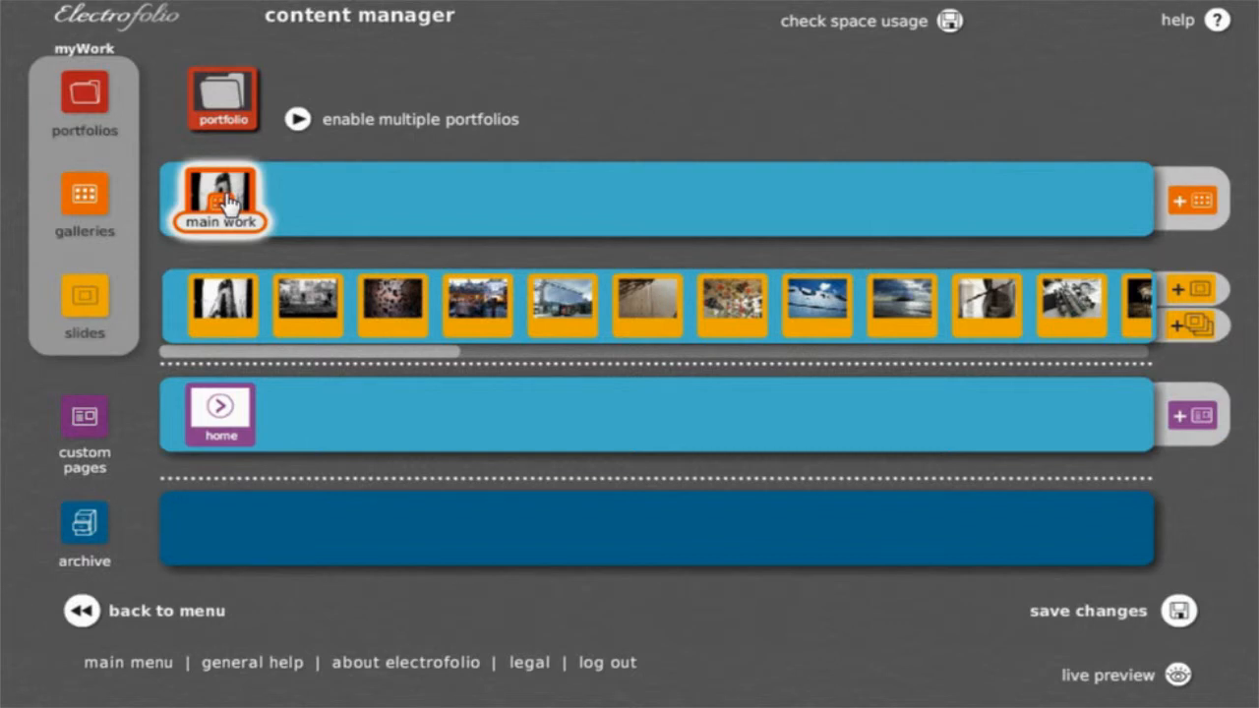
Add a new gallery titled "colours" and save it.
{"action": "left_click", "coordinate": [1202, 202]}
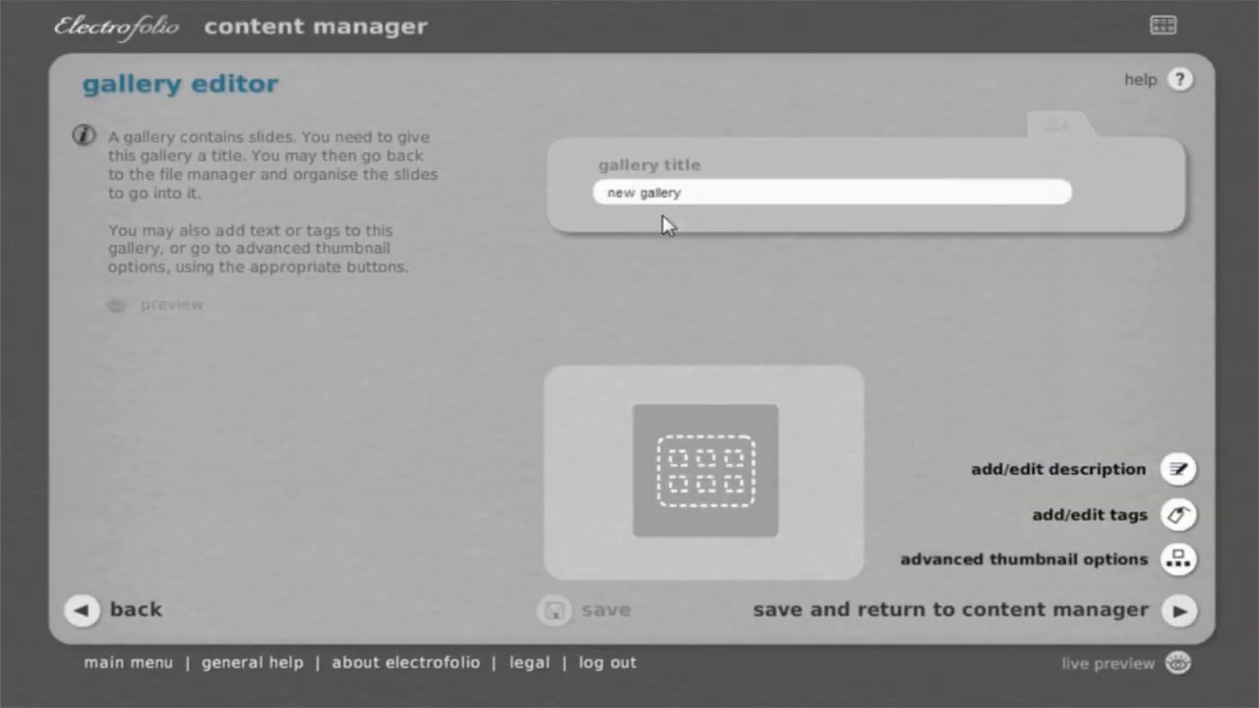
{"action": "type", "text": "colours"}
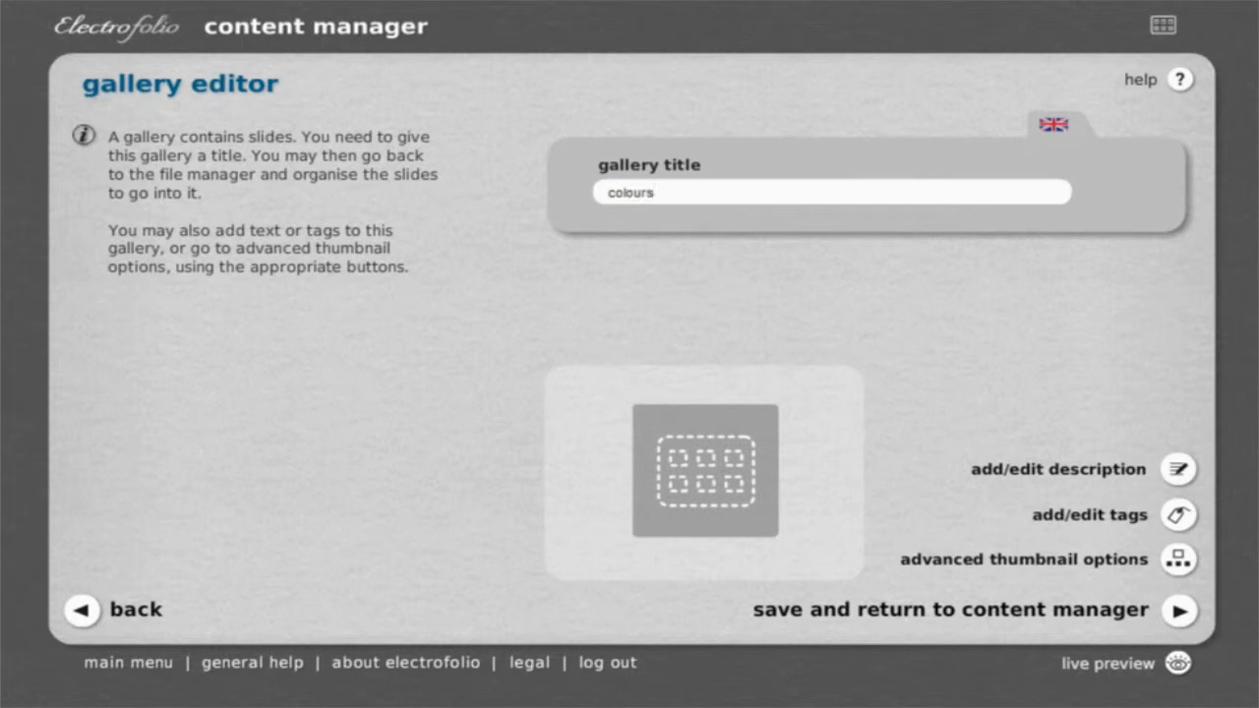
{"action": "left_click", "coordinate": [1084, 624]}
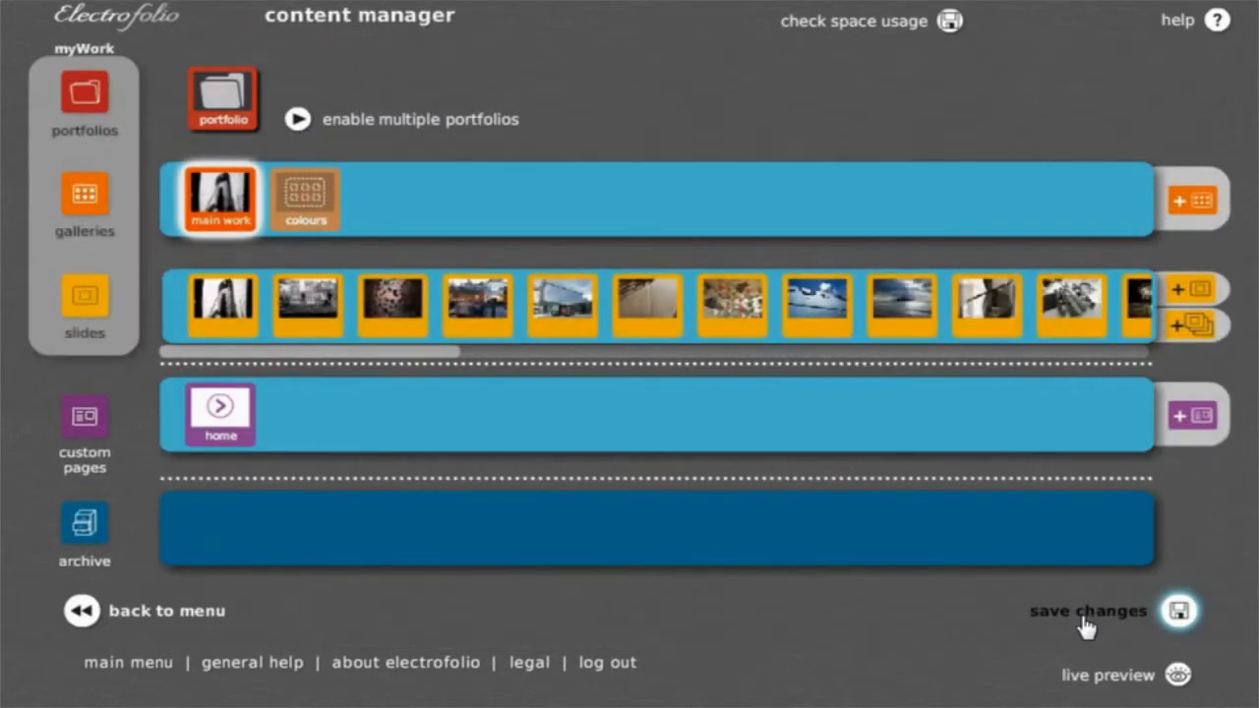
Add a single slide to the colours gallery and upload 26C.jpg as its image, accepting the content agreement.
{"action": "left_click", "coordinate": [317, 191]}
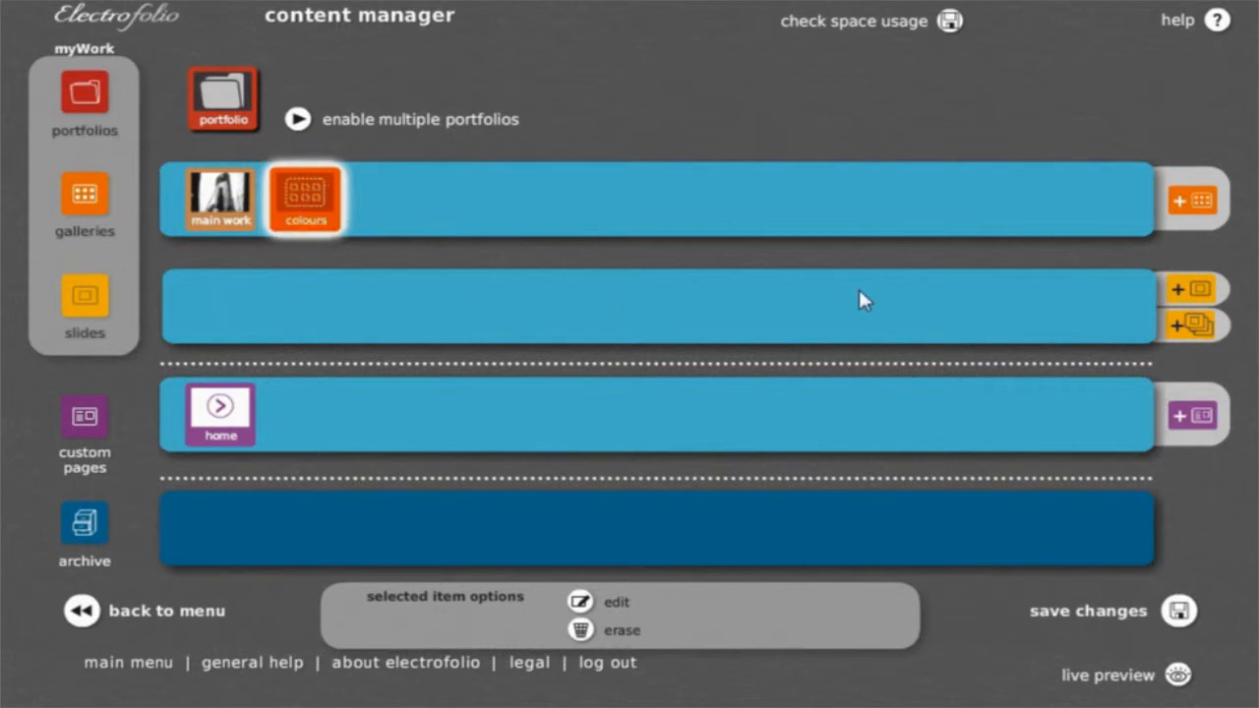
{"action": "left_click", "coordinate": [1188, 291]}
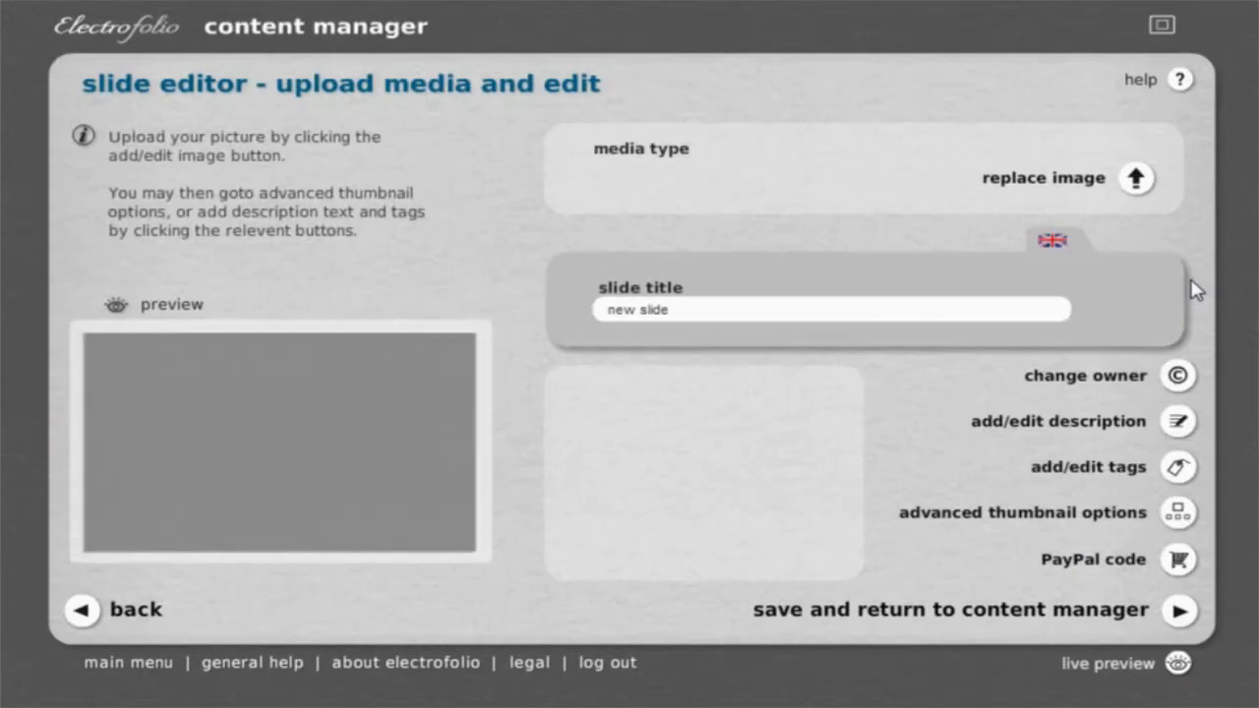
{"action": "left_click", "coordinate": [1137, 180]}
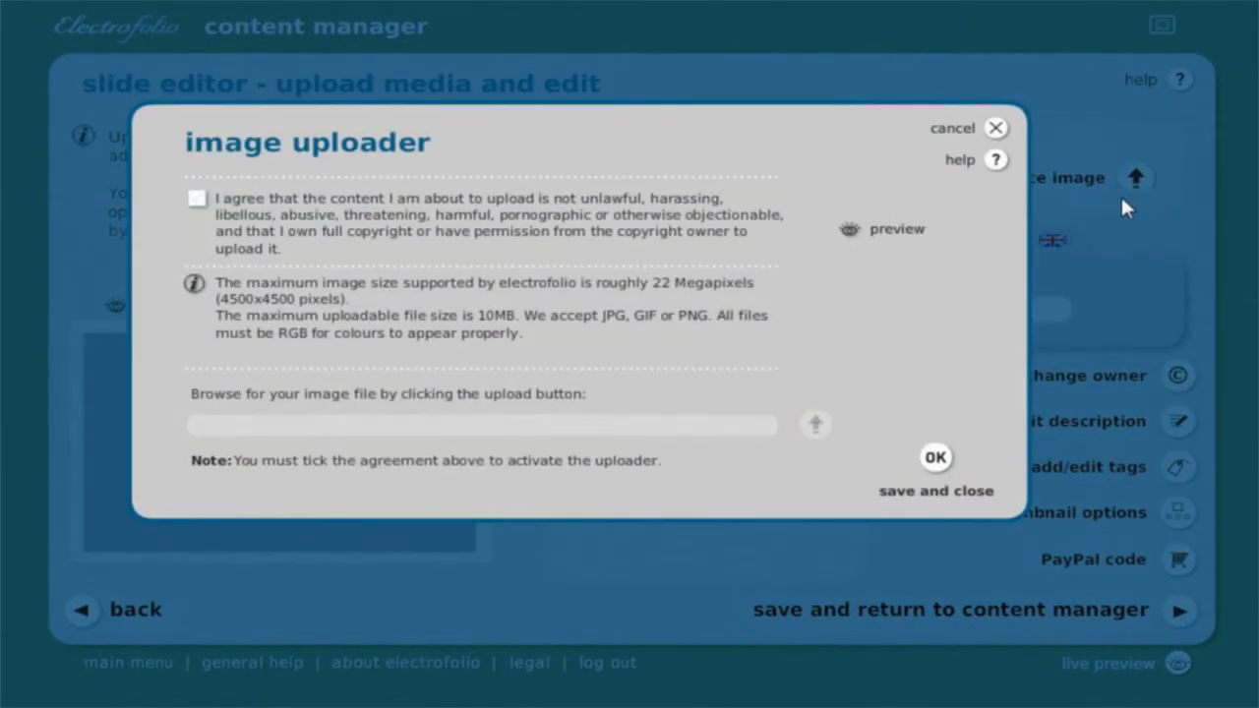
{"action": "left_click", "coordinate": [198, 200]}
{"action": "left_click_drag", "start_coordinate": [874, 141], "coordinate": [874, 226]}
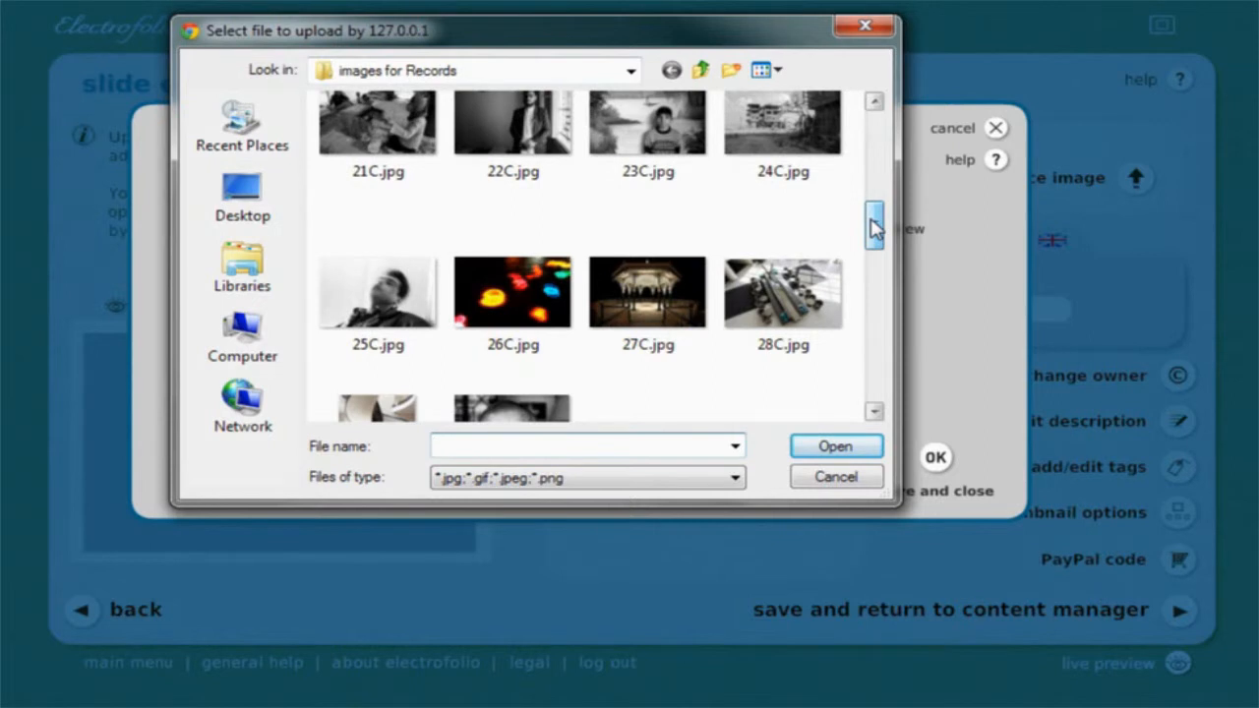
{"action": "left_click", "coordinate": [513, 295]}
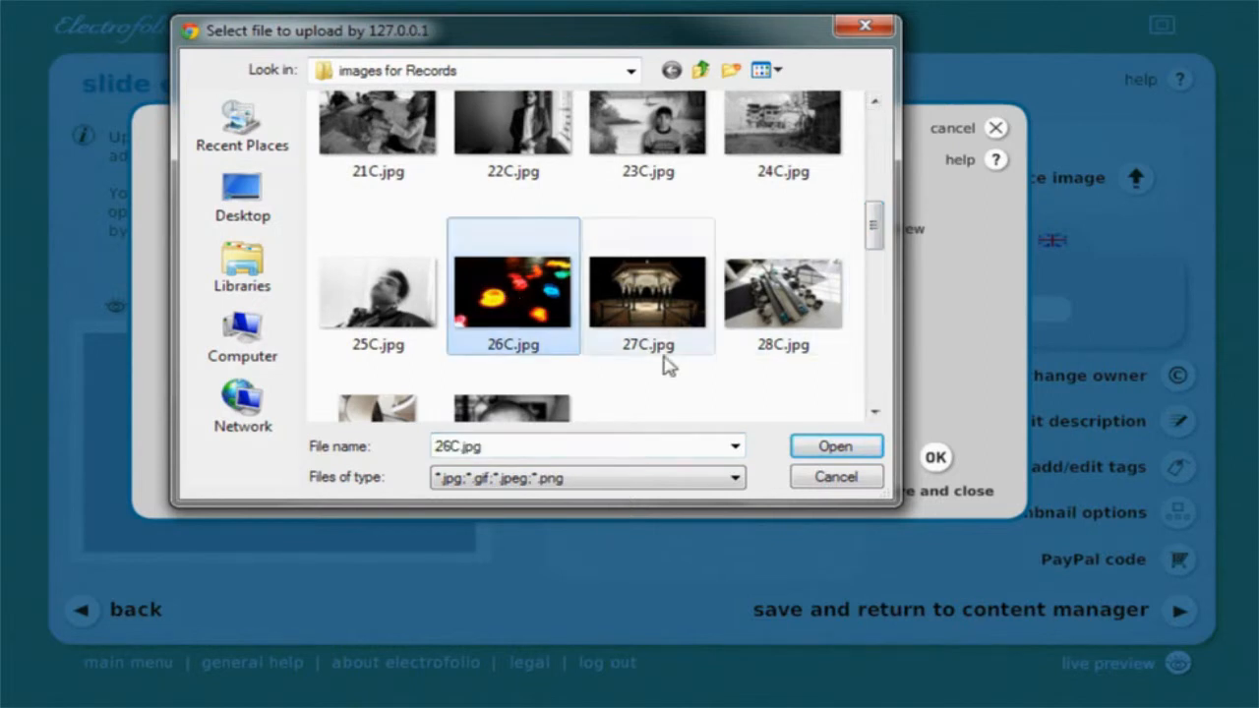
{"action": "left_click", "coordinate": [835, 448]}
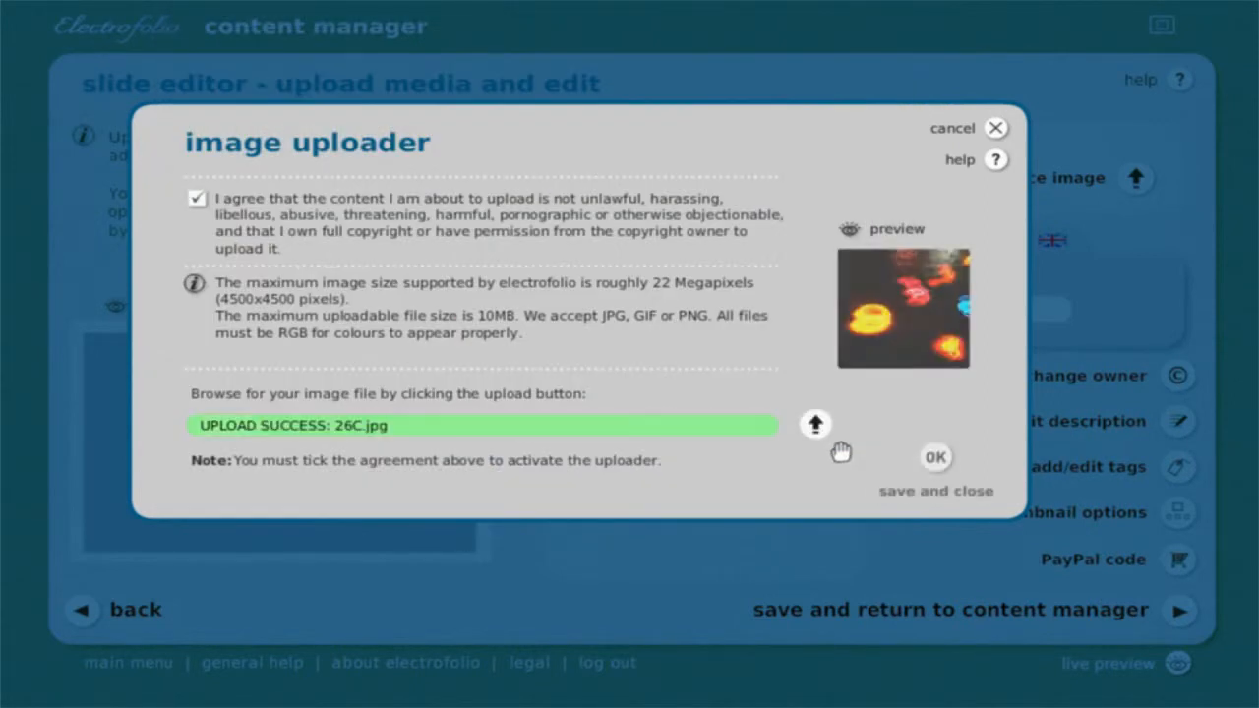
{"action": "left_click", "coordinate": [930, 460]}
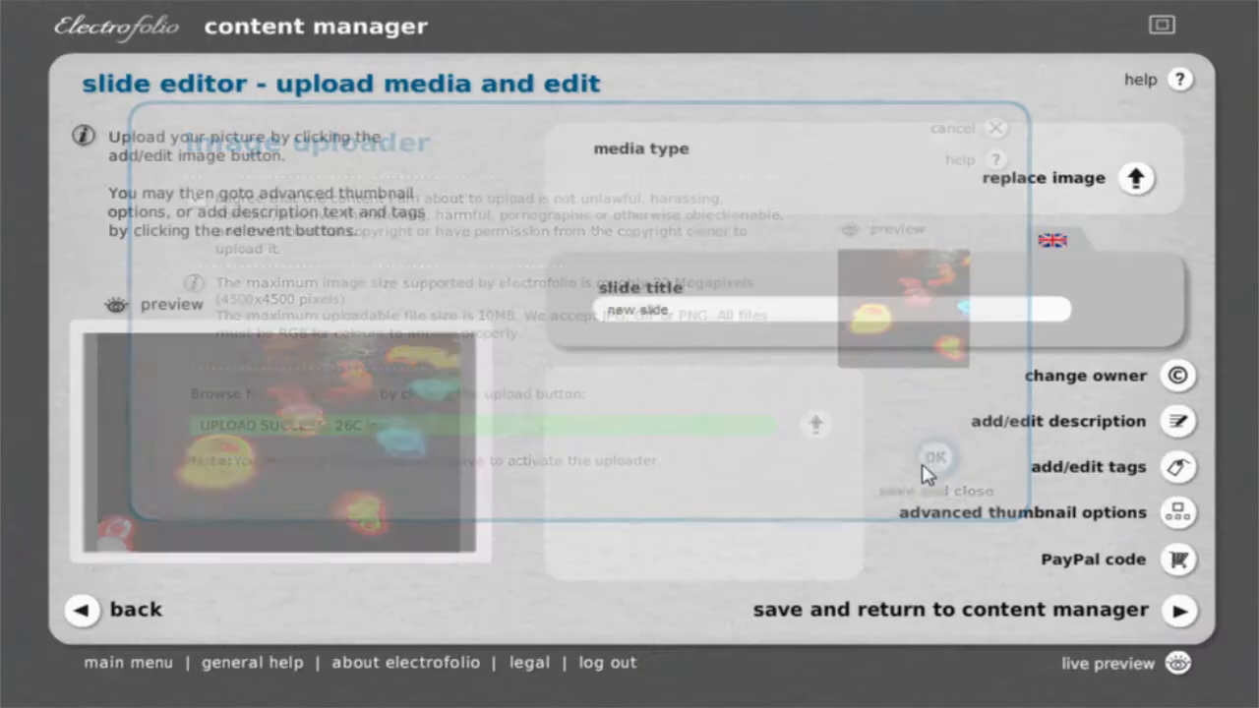
Apply the slide's automatic thumbnail with cropping to fill, and save the slide to the colours gallery.
{"action": "mouse_move", "coordinate": [1101, 373]}
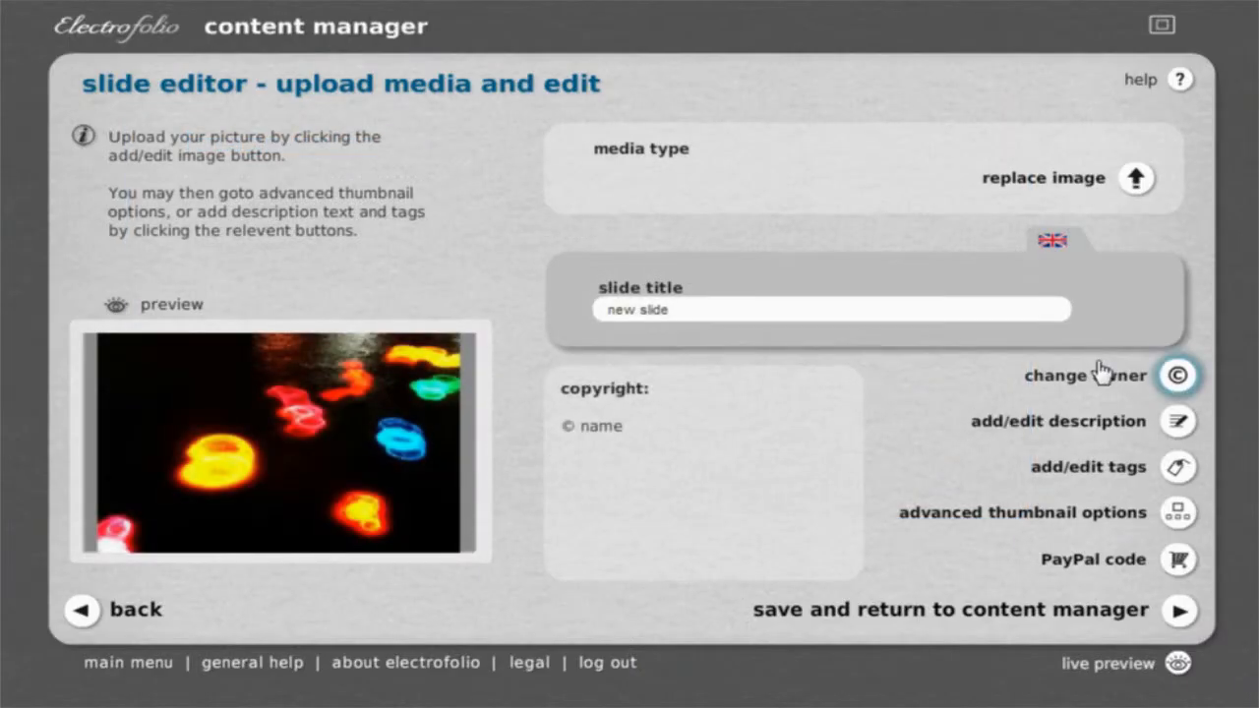
{"action": "mouse_move", "coordinate": [1101, 423]}
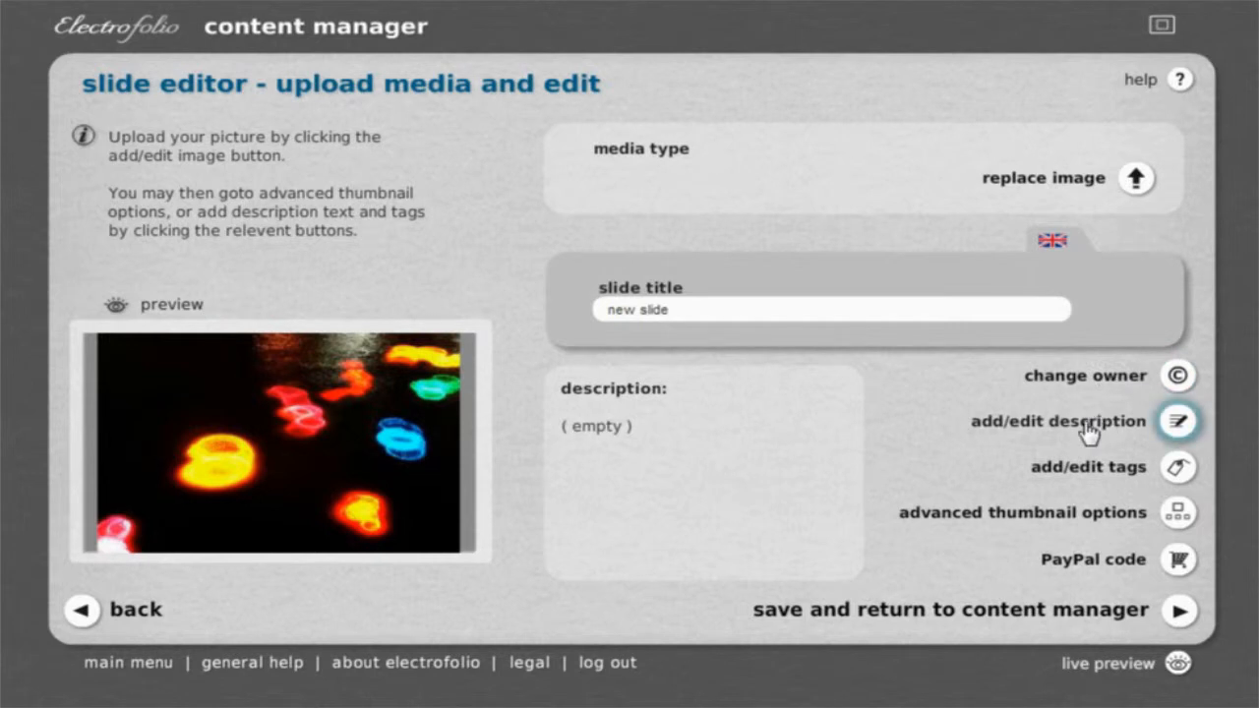
{"action": "mouse_move", "coordinate": [1097, 475]}
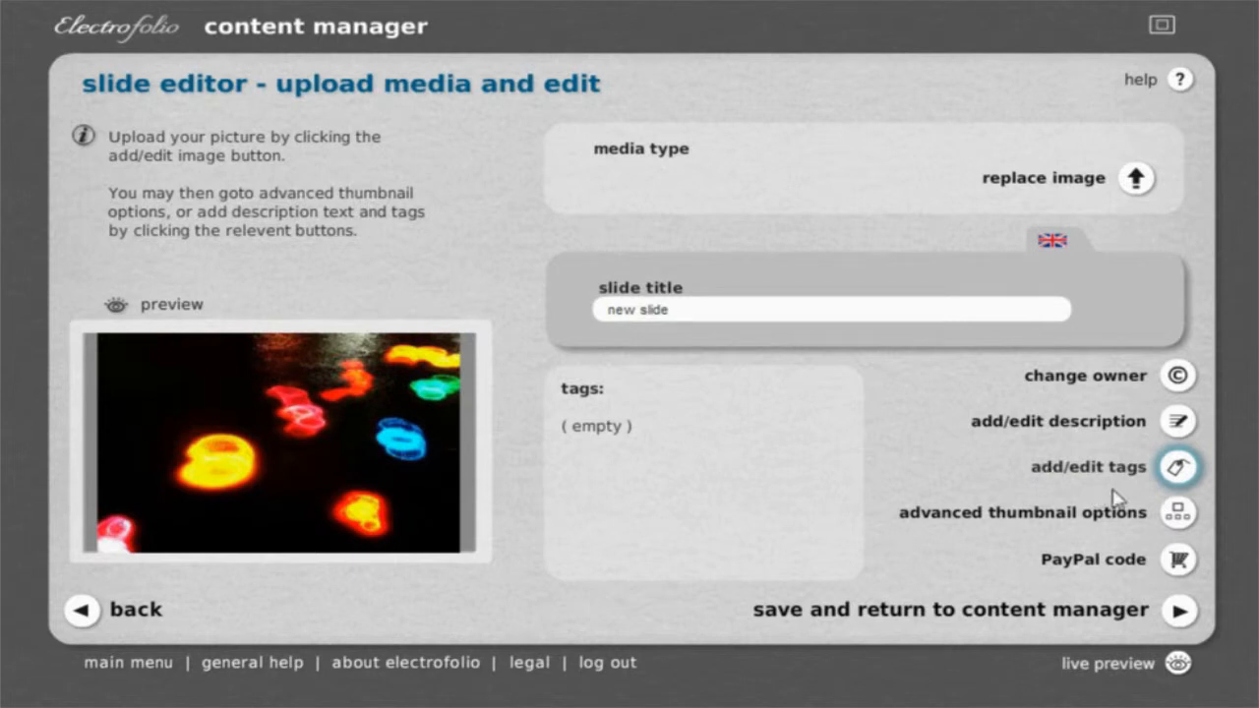
{"action": "left_click", "coordinate": [1187, 522]}
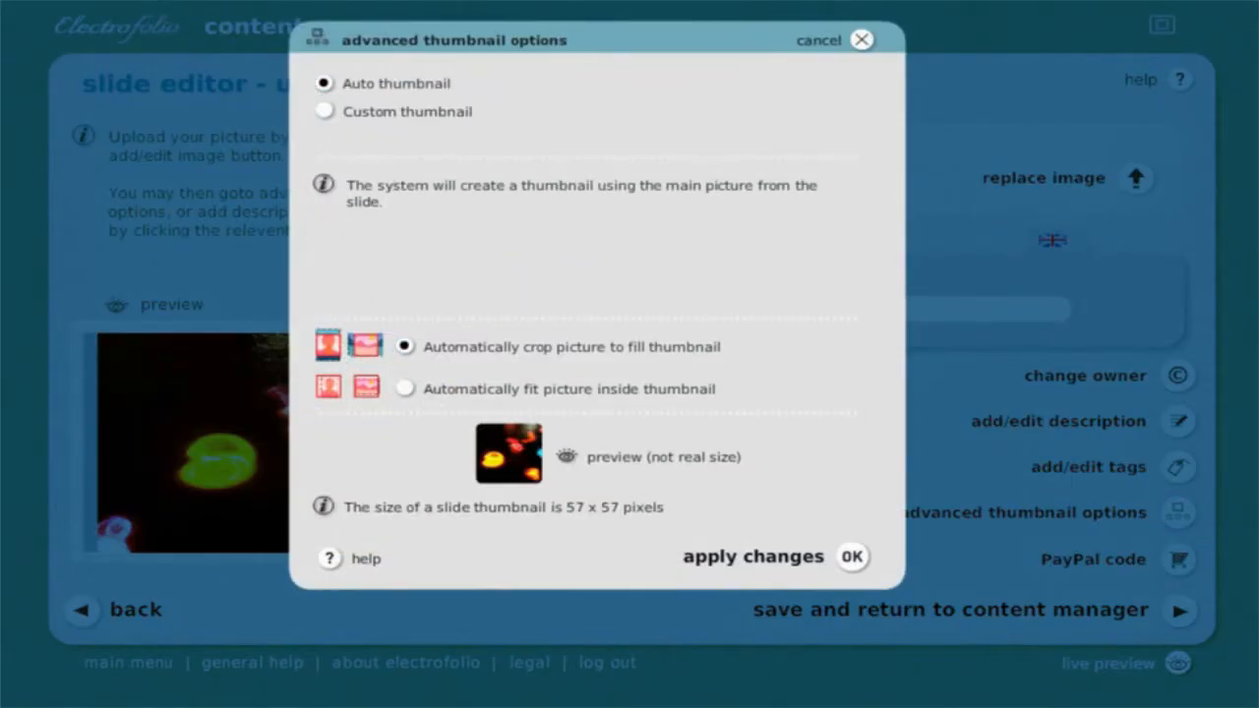
{"action": "left_click", "coordinate": [774, 556]}
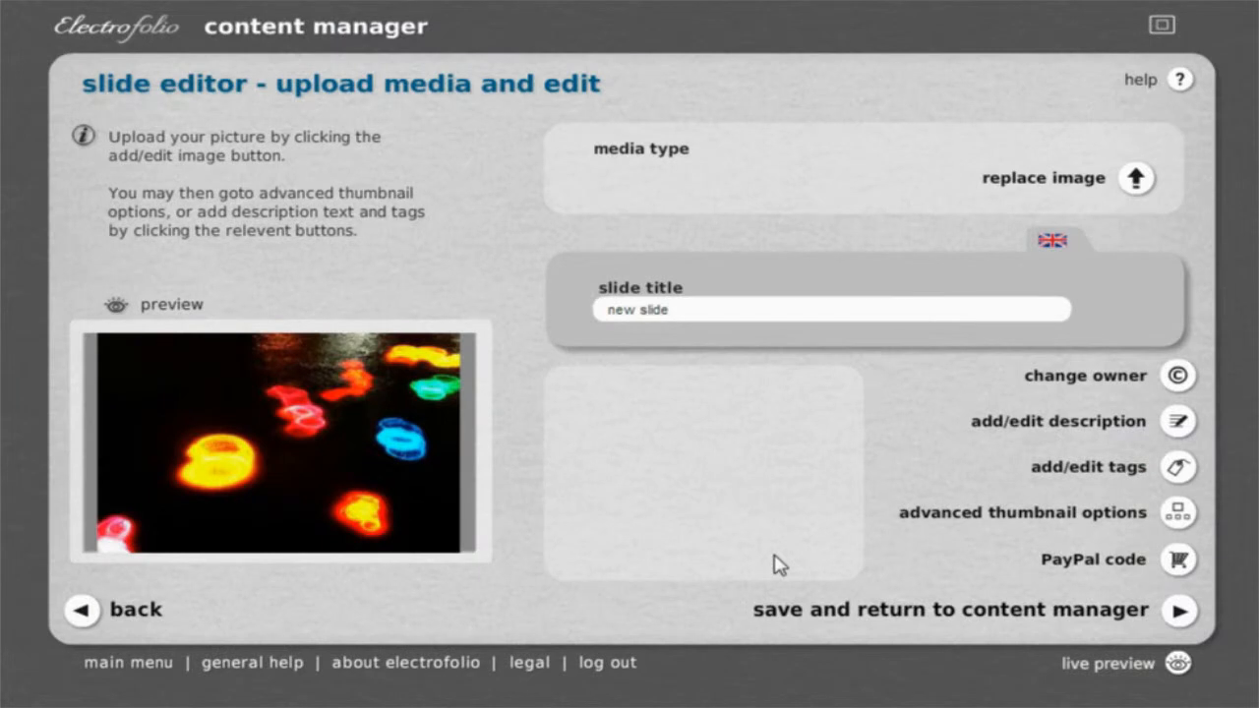
{"action": "left_click", "coordinate": [1064, 561]}
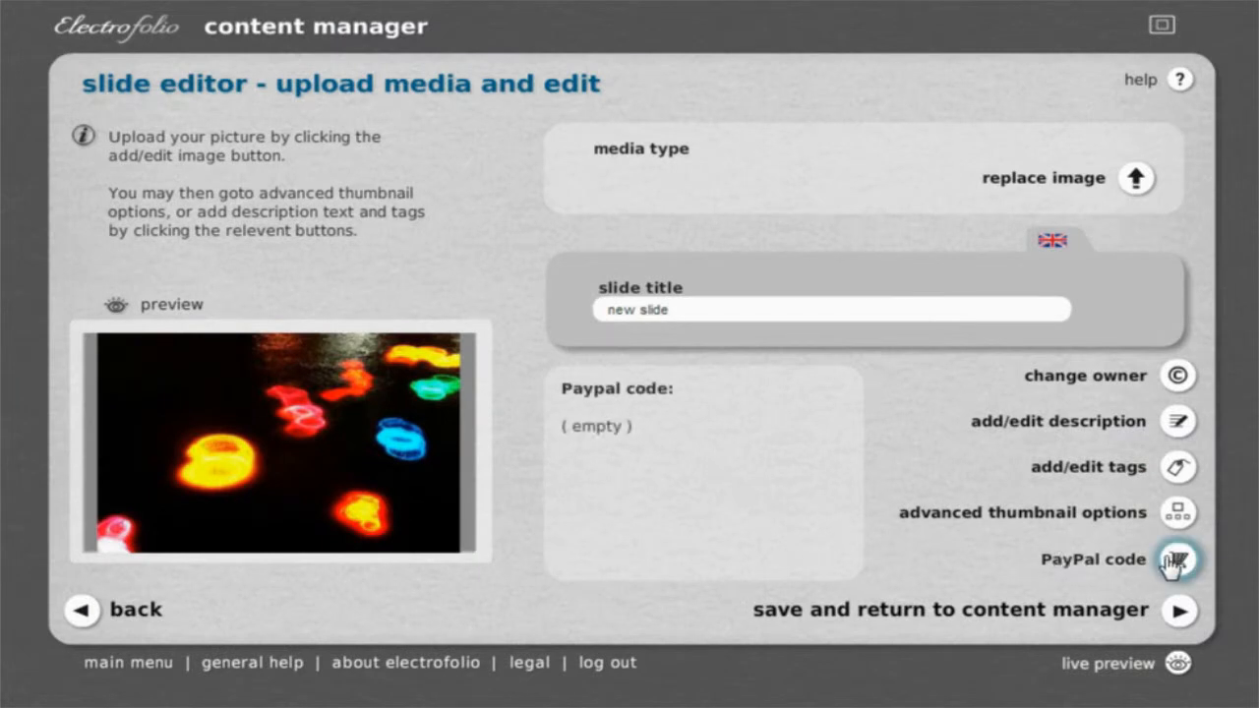
{"action": "left_click", "coordinate": [1175, 612]}
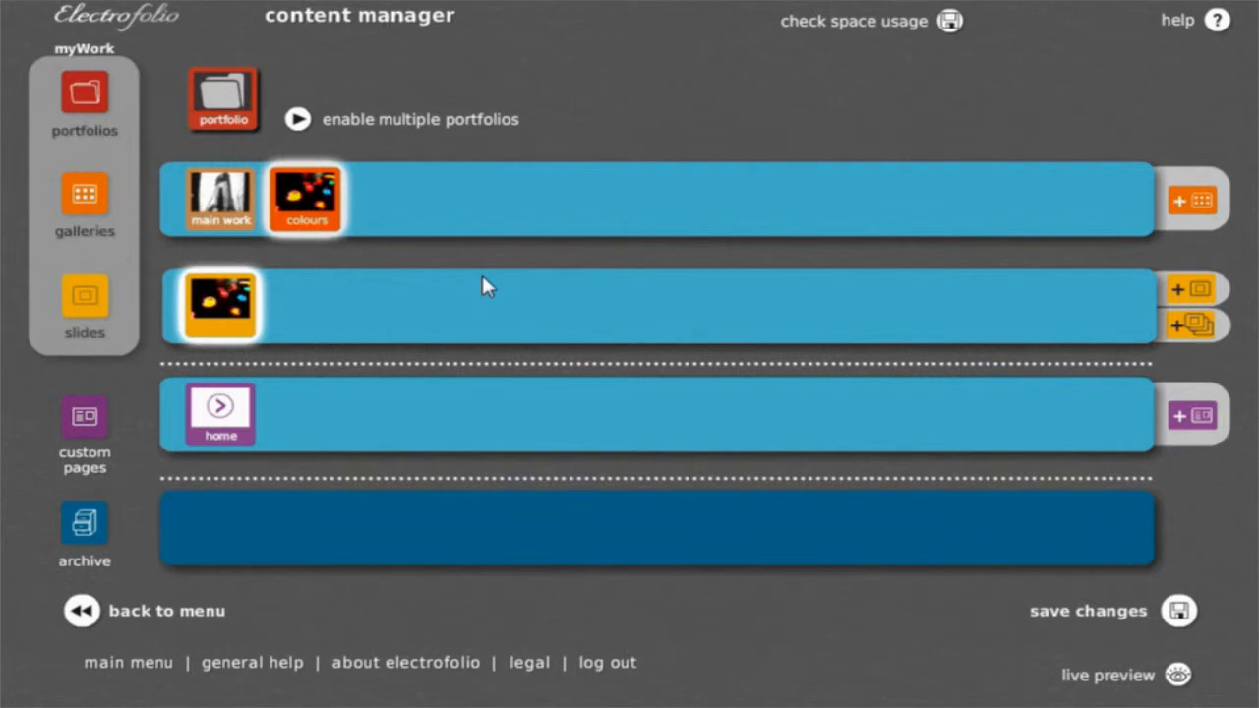
In the colours gallery's advanced thumbnail options, try fitting the picture inside the thumbnail, and select automatic cropping to fill again.
{"action": "left_click", "coordinate": [292, 197]}
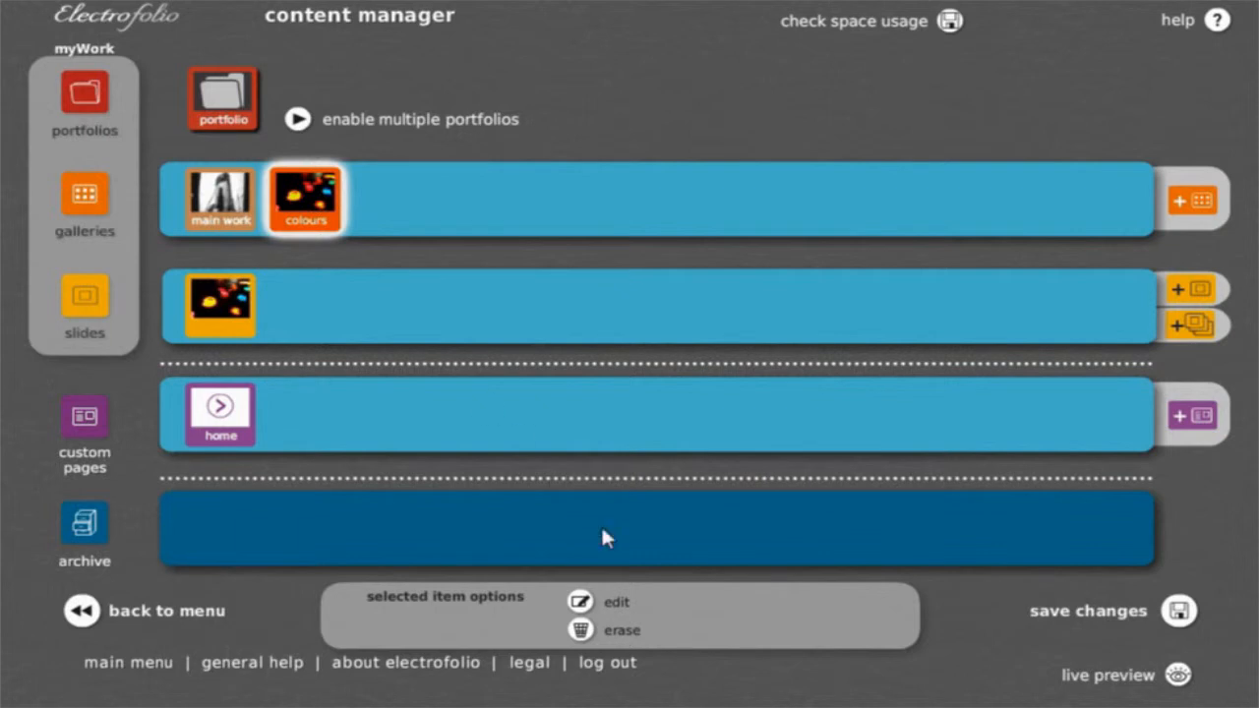
{"action": "left_click", "coordinate": [616, 609]}
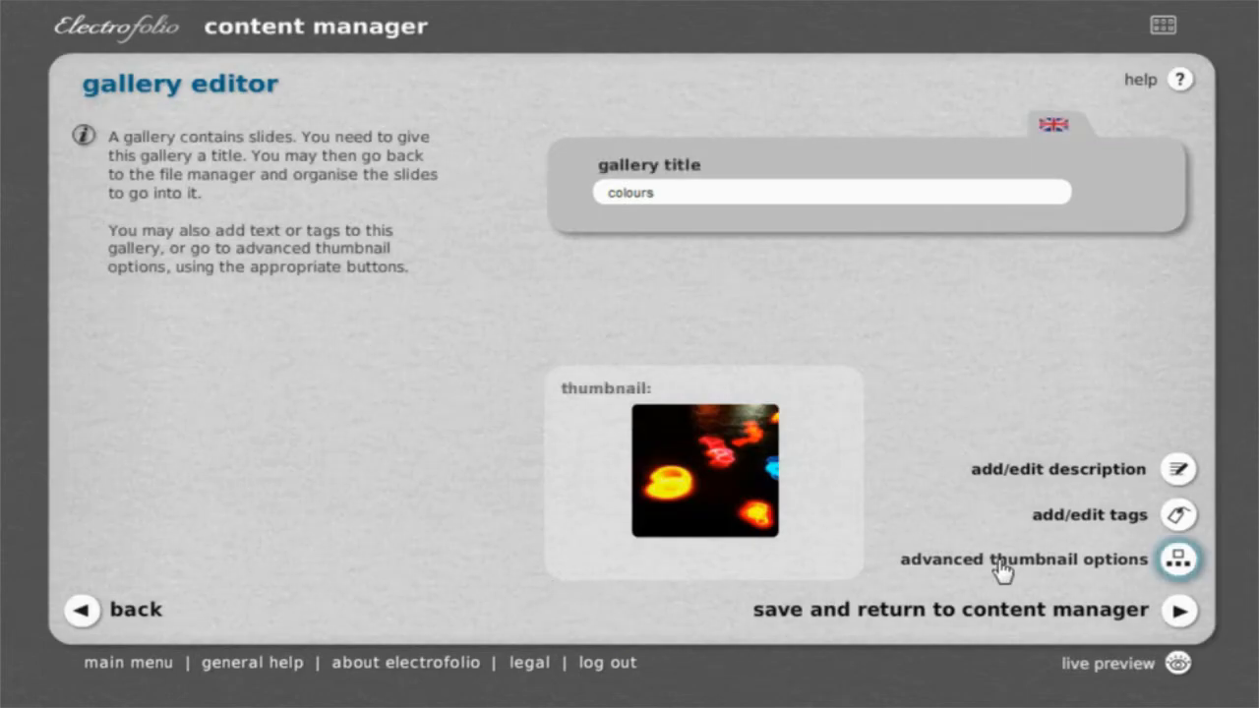
{"action": "left_click", "coordinate": [1000, 568]}
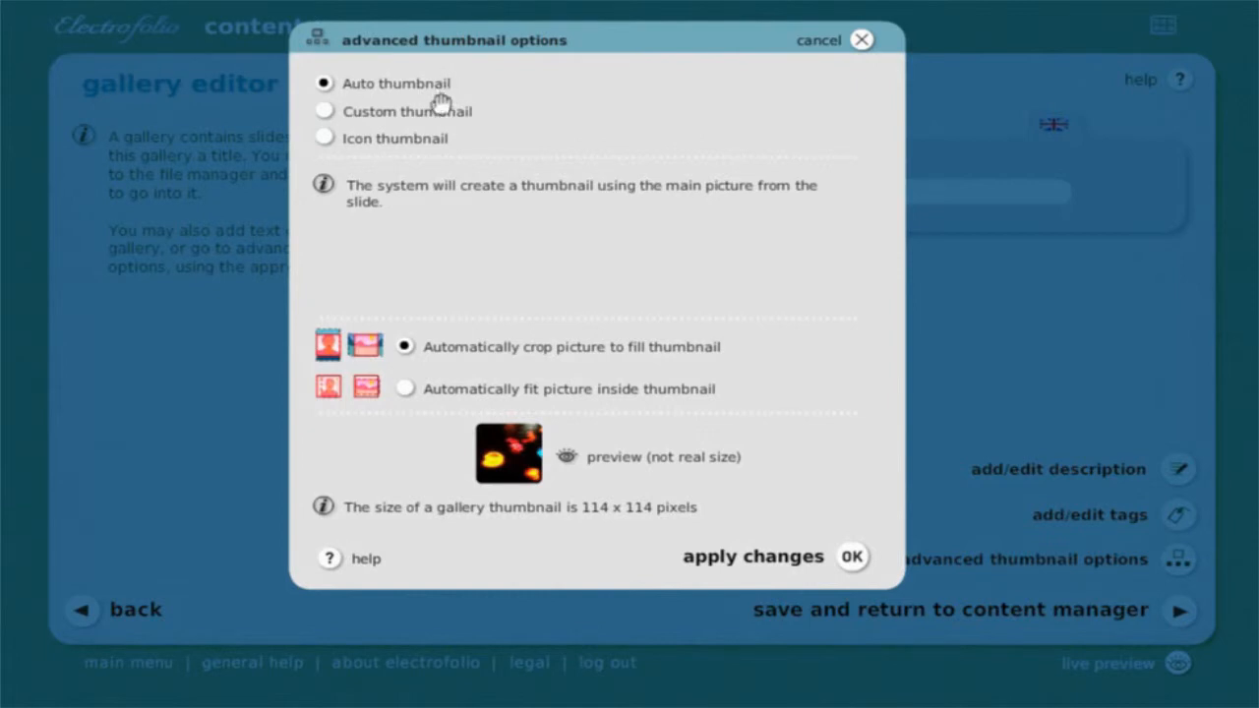
{"action": "left_click", "coordinate": [405, 389]}
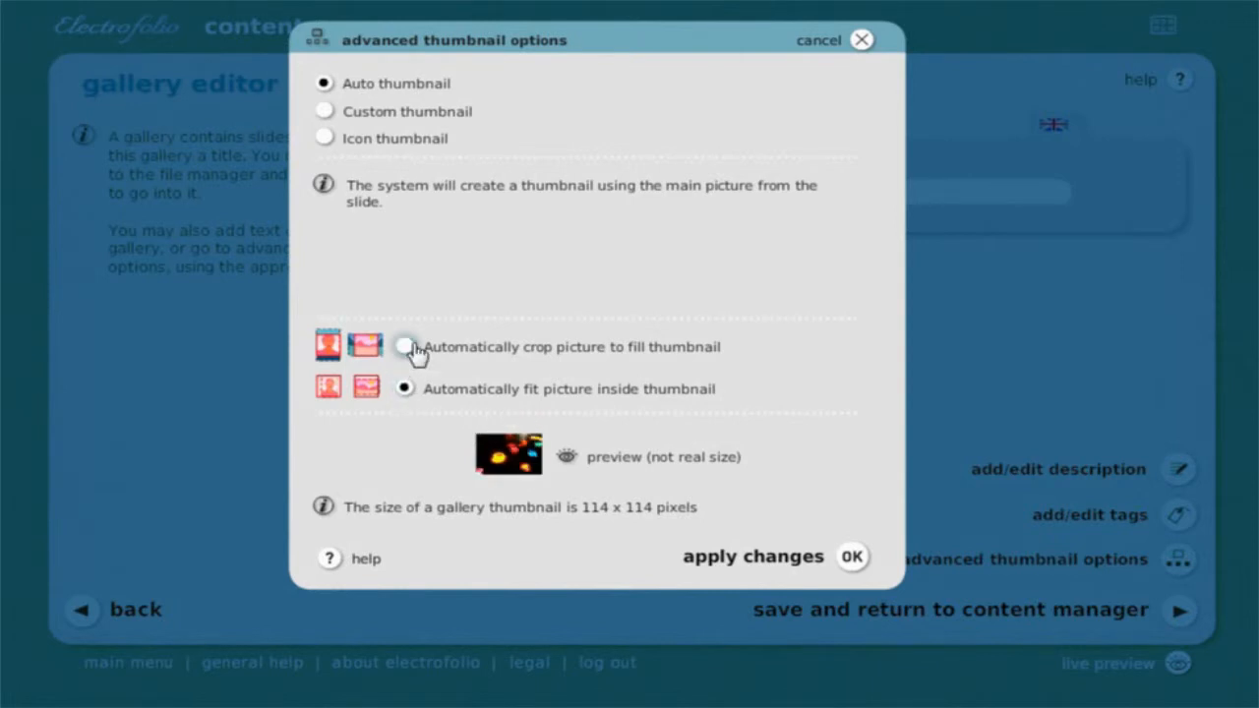
{"action": "left_click", "coordinate": [405, 347]}
Try the custom and icon thumbnail types, giving the icon the dark red colour 9c0f2e and reducing the background opacity to about 25%.
{"action": "left_click", "coordinate": [324, 111]}
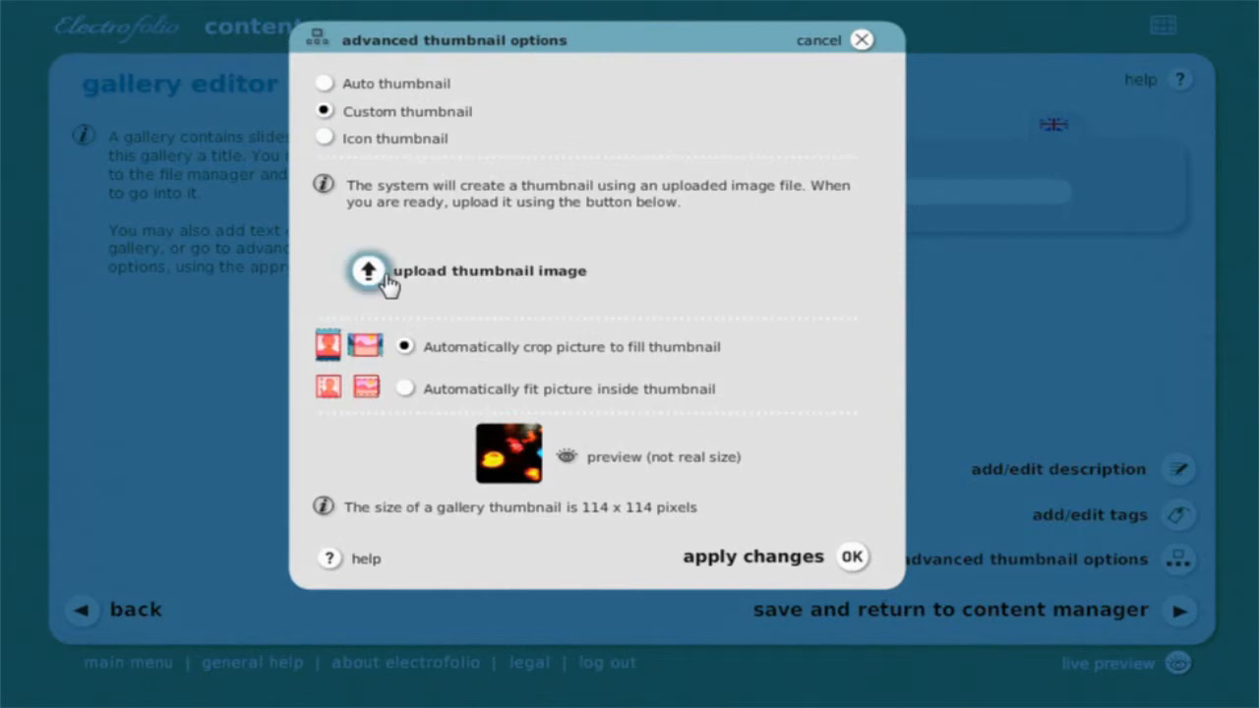
{"action": "left_click", "coordinate": [325, 138]}
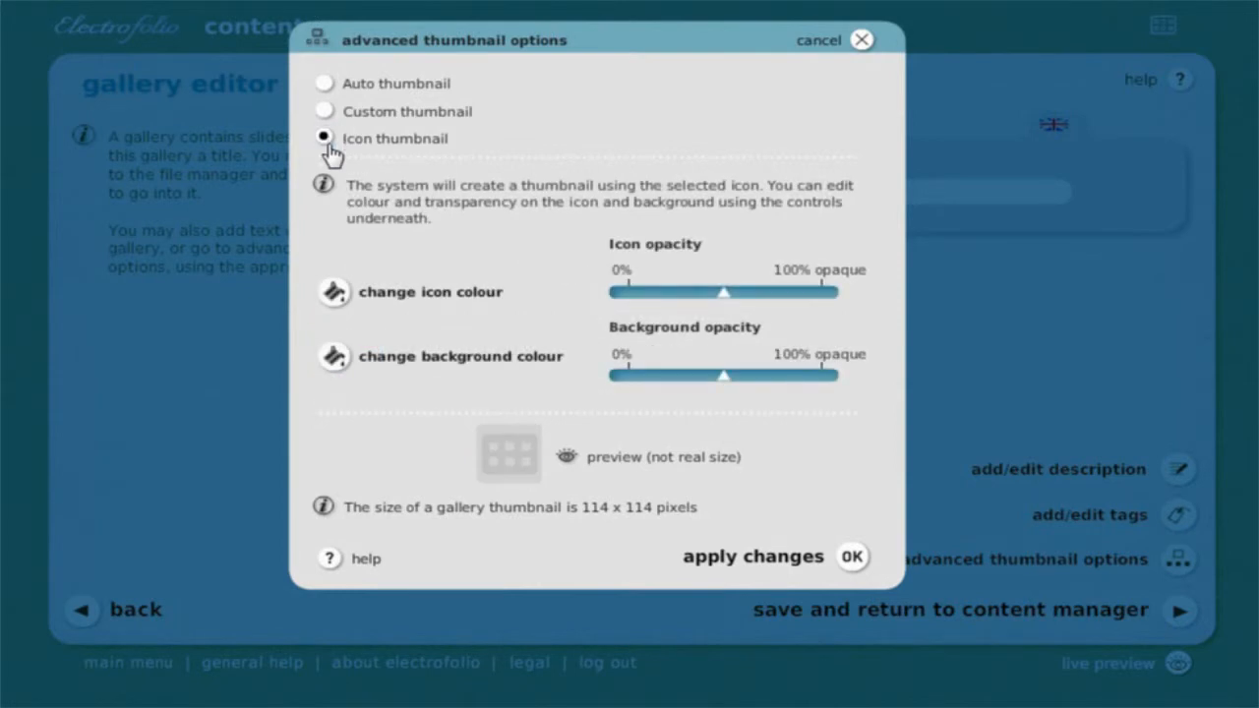
{"action": "left_click", "coordinate": [333, 297]}
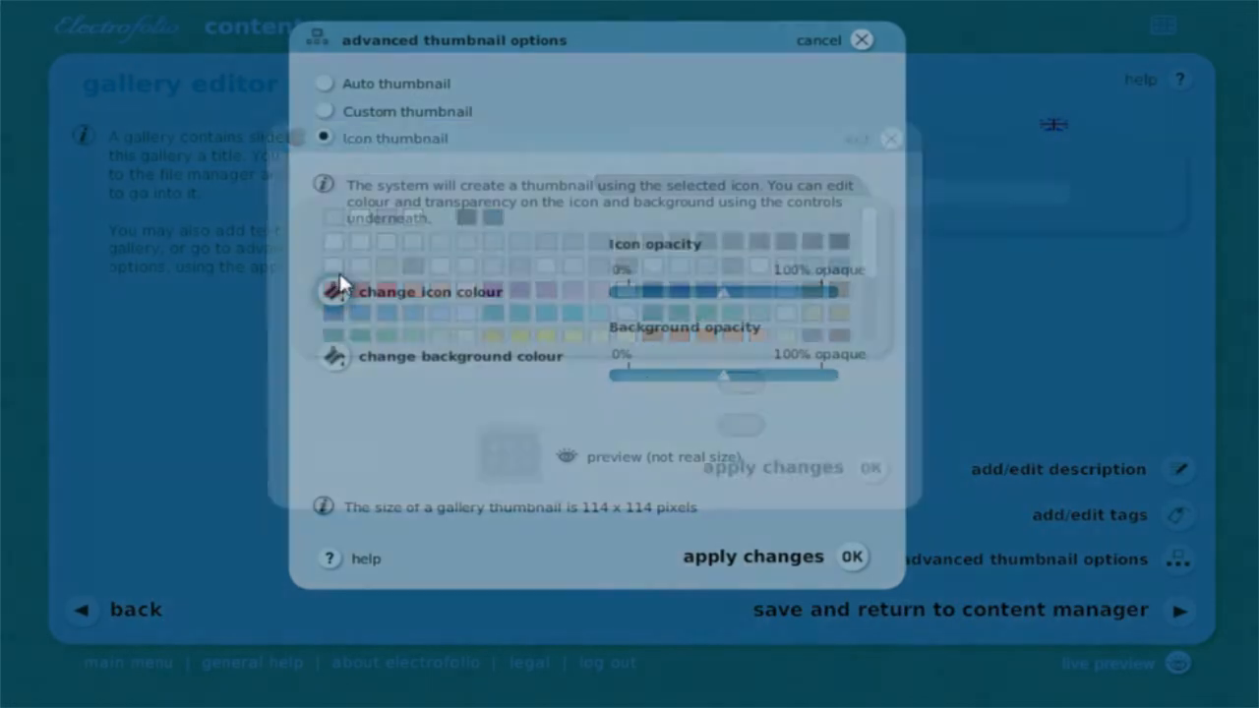
{"action": "left_click", "coordinate": [344, 295]}
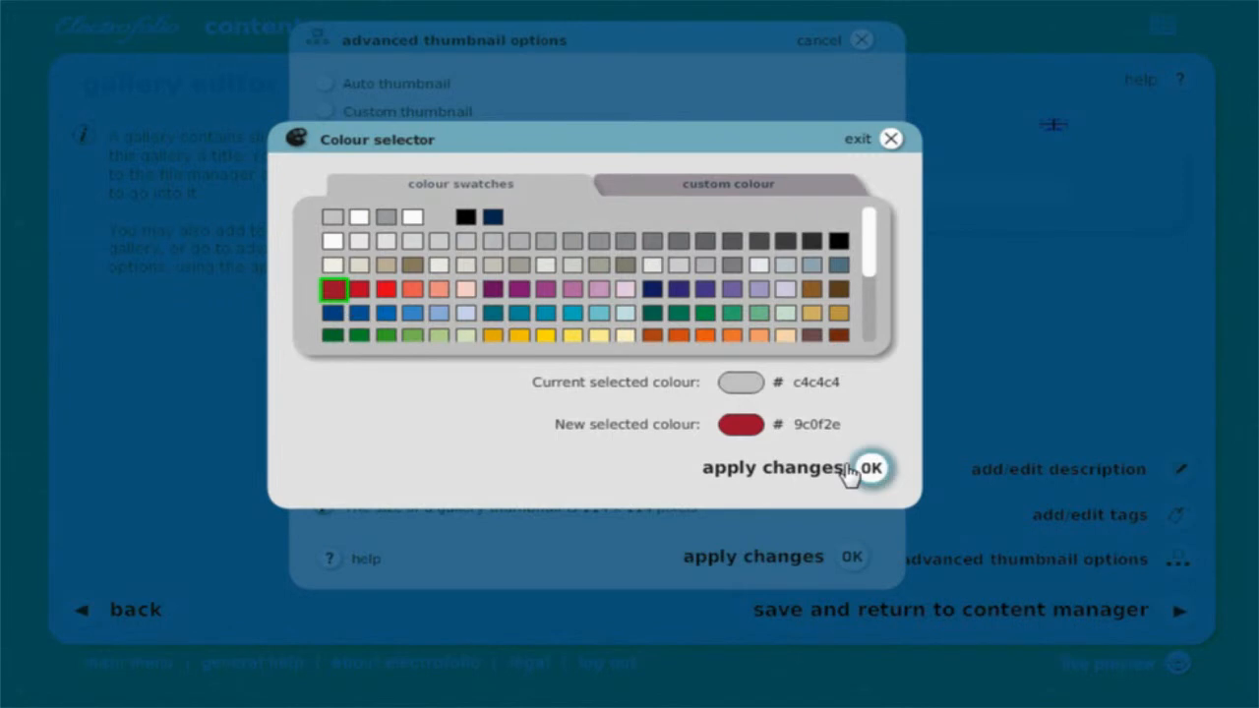
{"action": "left_click", "coordinate": [871, 468]}
{"action": "left_click_drag", "start_coordinate": [724, 378], "coordinate": [677, 379]}
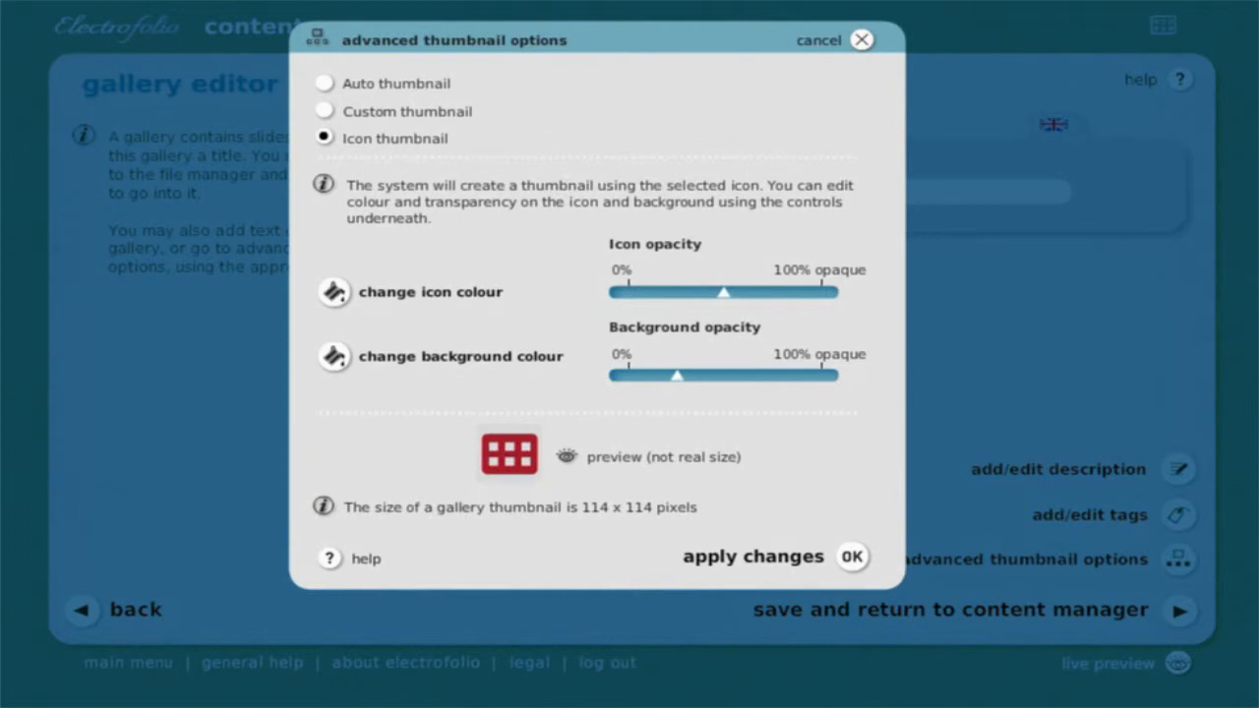
Set the colours gallery back to an auto thumbnail and apply the thumbnail options.
{"action": "left_click", "coordinate": [325, 83]}
{"action": "left_click", "coordinate": [811, 566]}
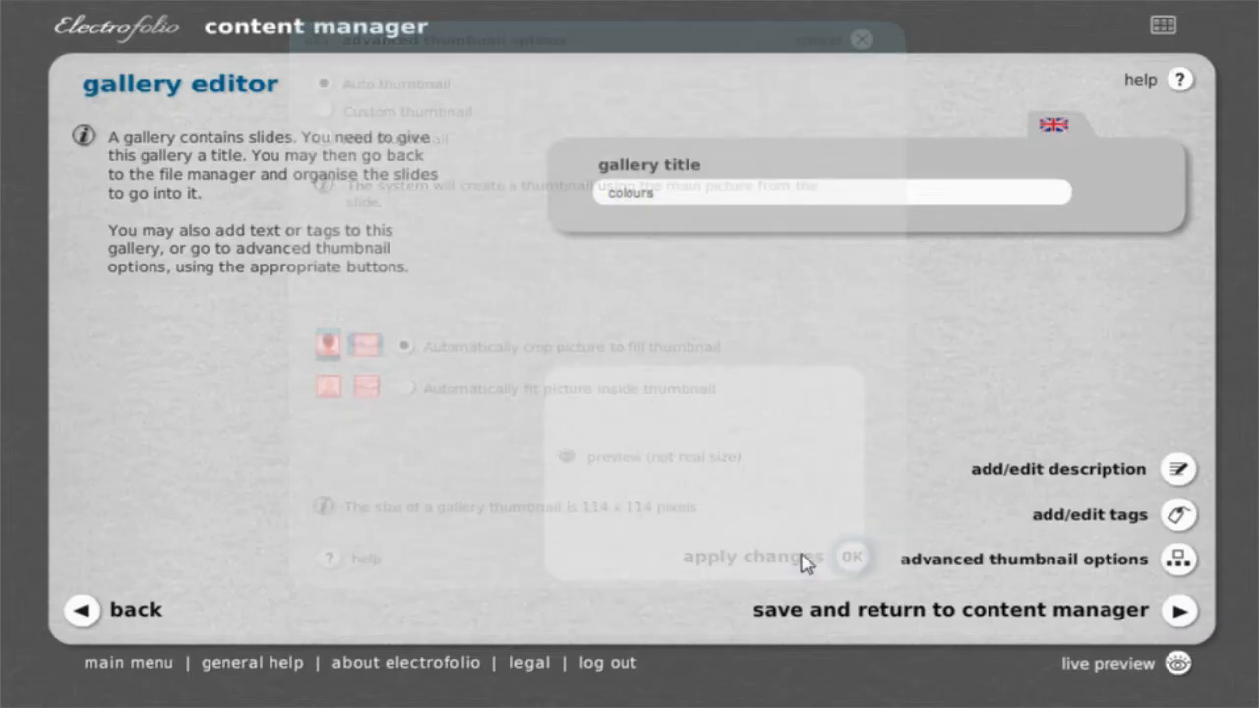
Save the colours gallery and begin a multiple-file upload to it, agreeing to the upload terms.
{"action": "left_click", "coordinate": [1010, 606]}
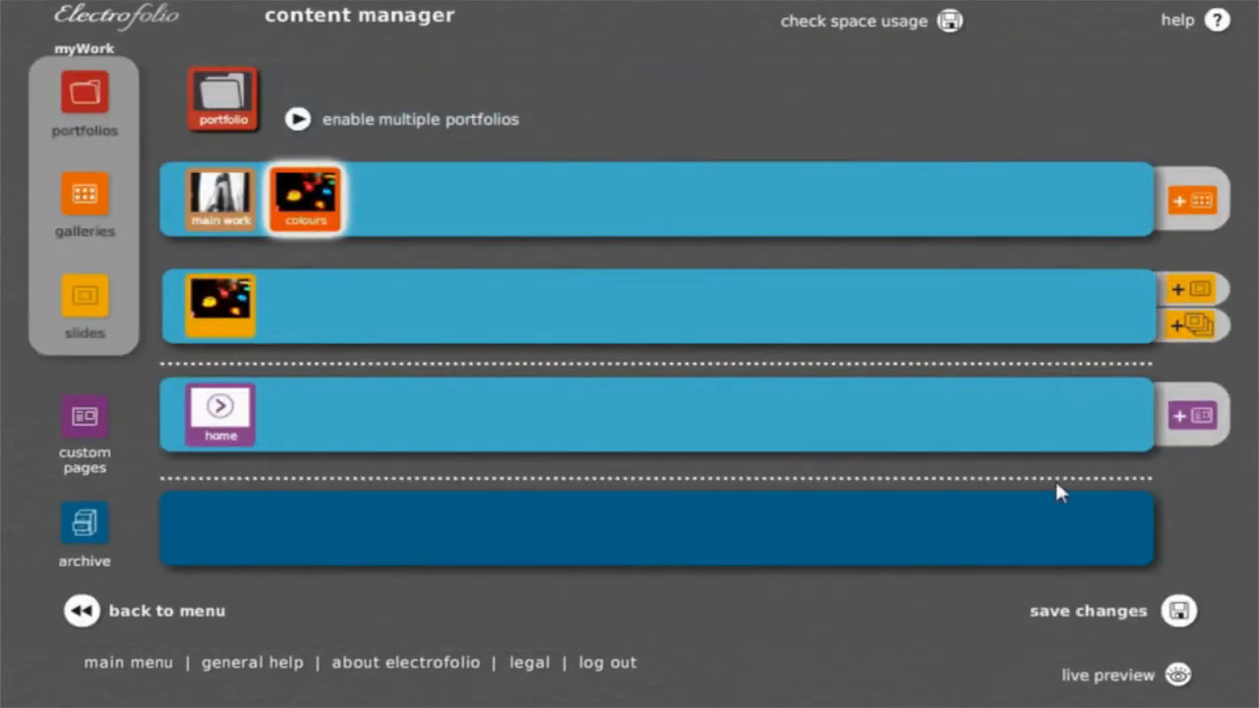
{"action": "left_click", "coordinate": [1185, 327]}
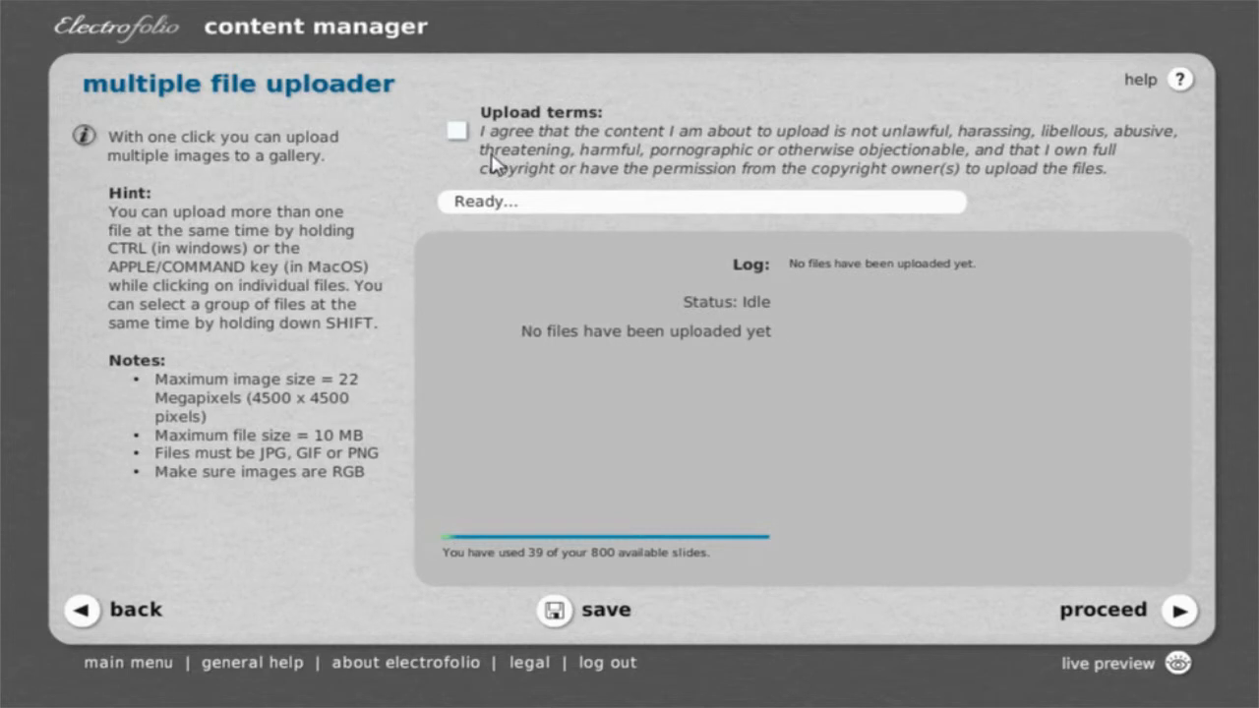
{"action": "left_click", "coordinate": [457, 131]}
Upload 27C.jpg, 28C.jpg, 30C.jpg, 31C.jpg, 32C.jpg and 37C.jpg to the colours gallery and return to the content manager.
{"action": "left_click_drag", "start_coordinate": [864, 163], "coordinate": [874, 236]}
{"action": "left_click", "coordinate": [634, 204]}
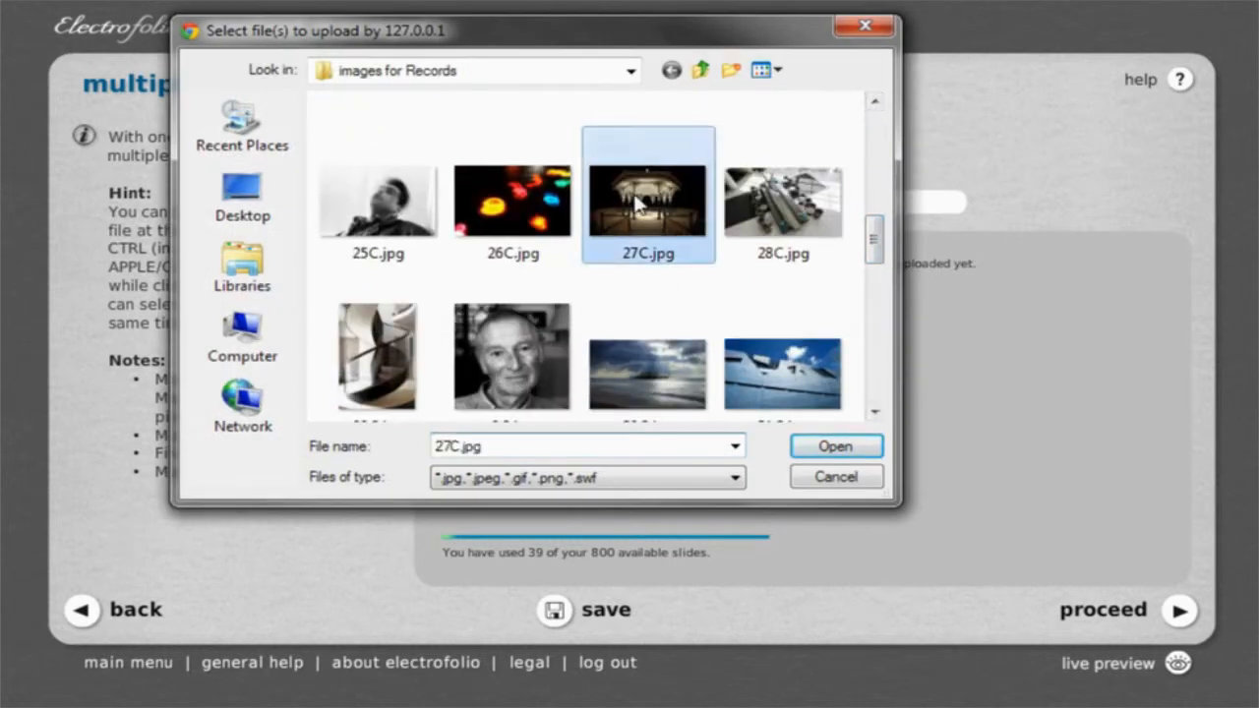
{"action": "left_click", "coordinate": [782, 201], "text": "ctrl"}
{"action": "left_click", "coordinate": [673, 359], "text": "ctrl"}
{"action": "left_click", "coordinate": [782, 374], "text": "ctrl"}
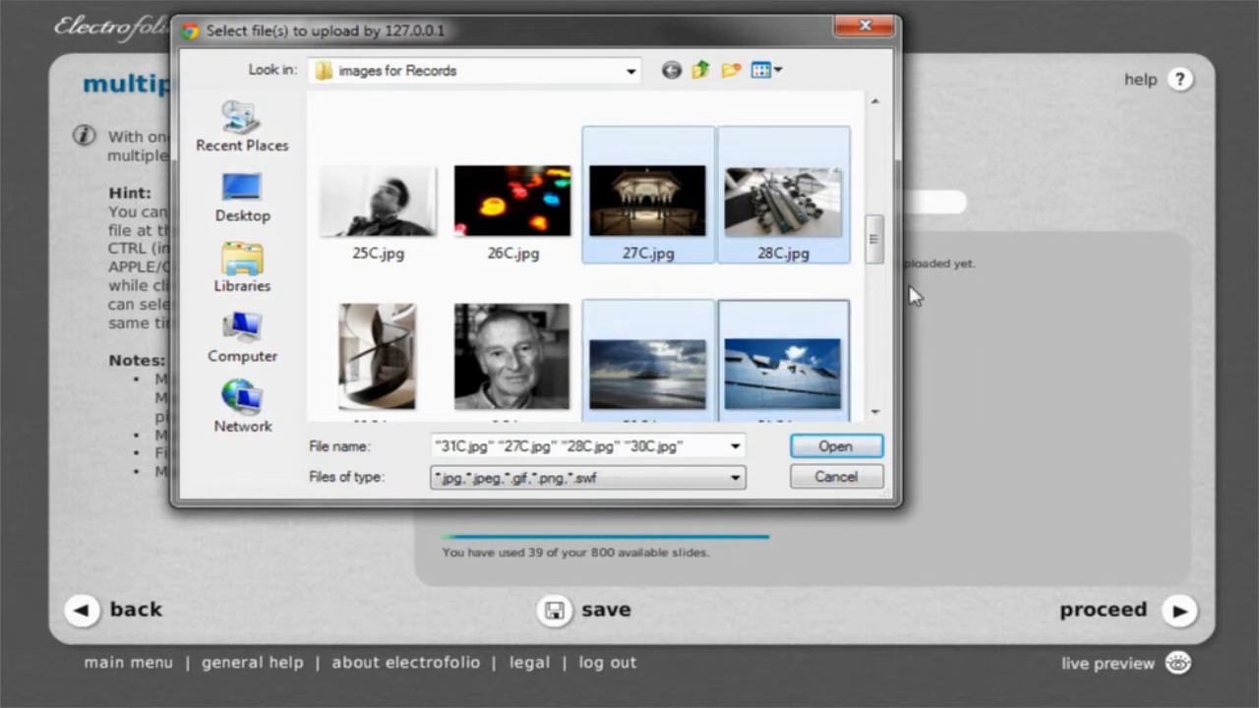
{"action": "left_click_drag", "start_coordinate": [876, 236], "coordinate": [874, 303]}
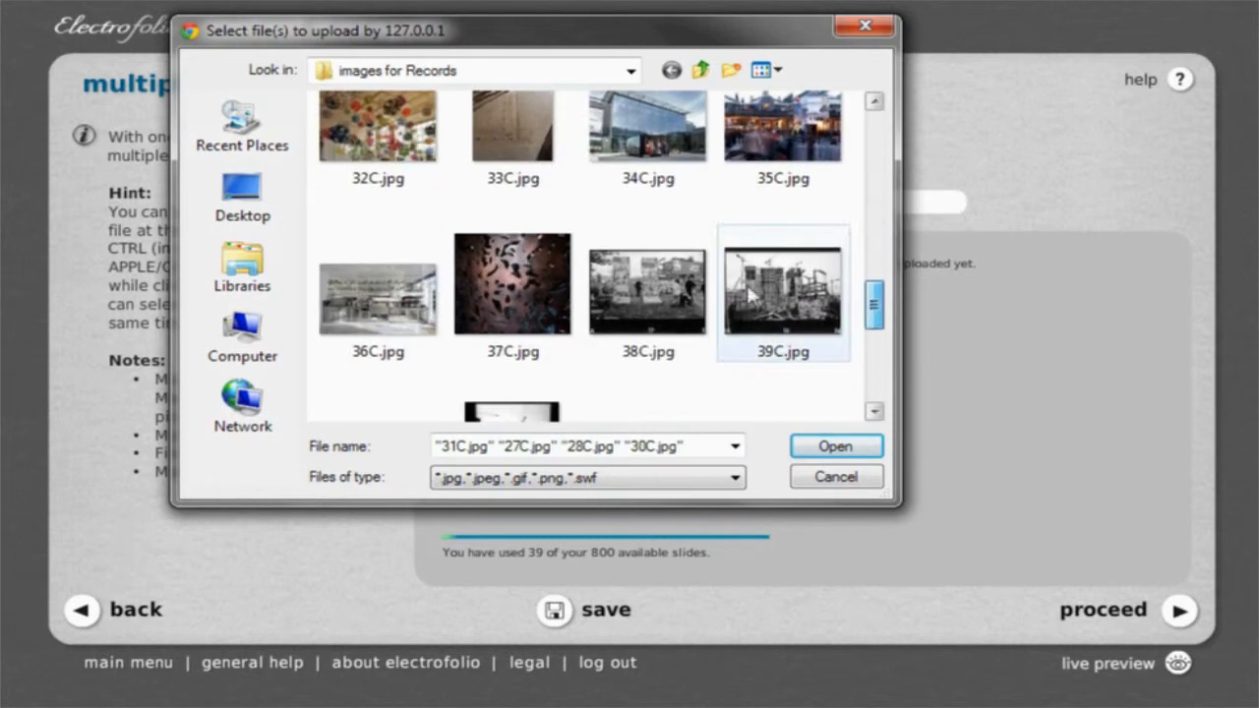
{"action": "left_click", "coordinate": [377, 132], "text": "ctrl"}
{"action": "left_click", "coordinate": [561, 292], "text": "ctrl"}
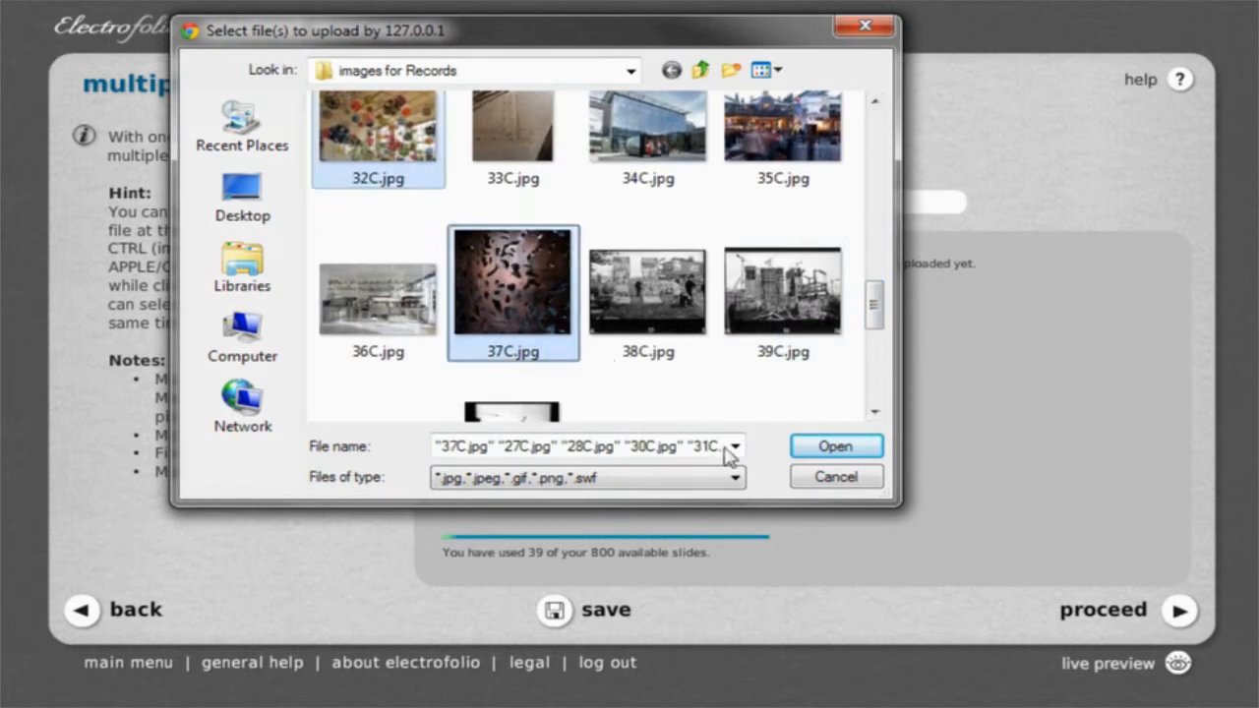
{"action": "left_click", "coordinate": [836, 447]}
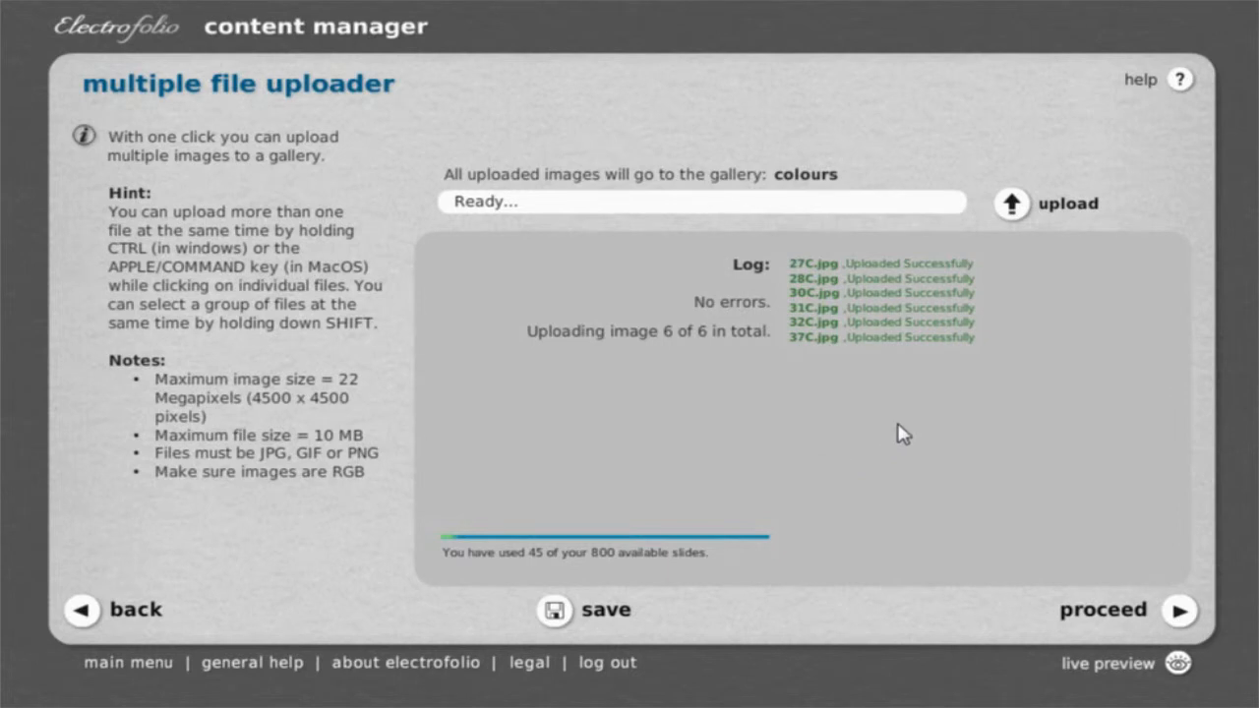
{"action": "left_click", "coordinate": [1112, 610]}
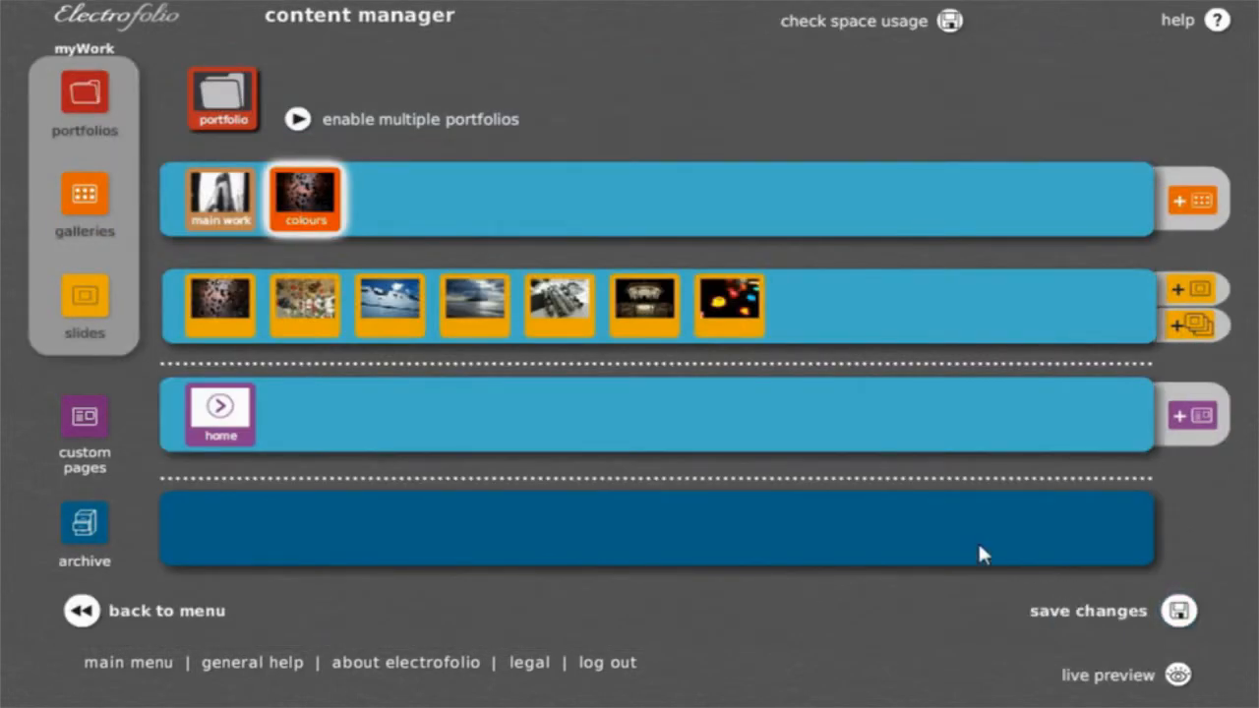
Look through the main work and colours galleries, and open the colours gallery in the live preview.
{"action": "mouse_move", "coordinate": [225, 207]}
{"action": "left_click", "coordinate": [222, 205]}
{"action": "left_click", "coordinate": [292, 206]}
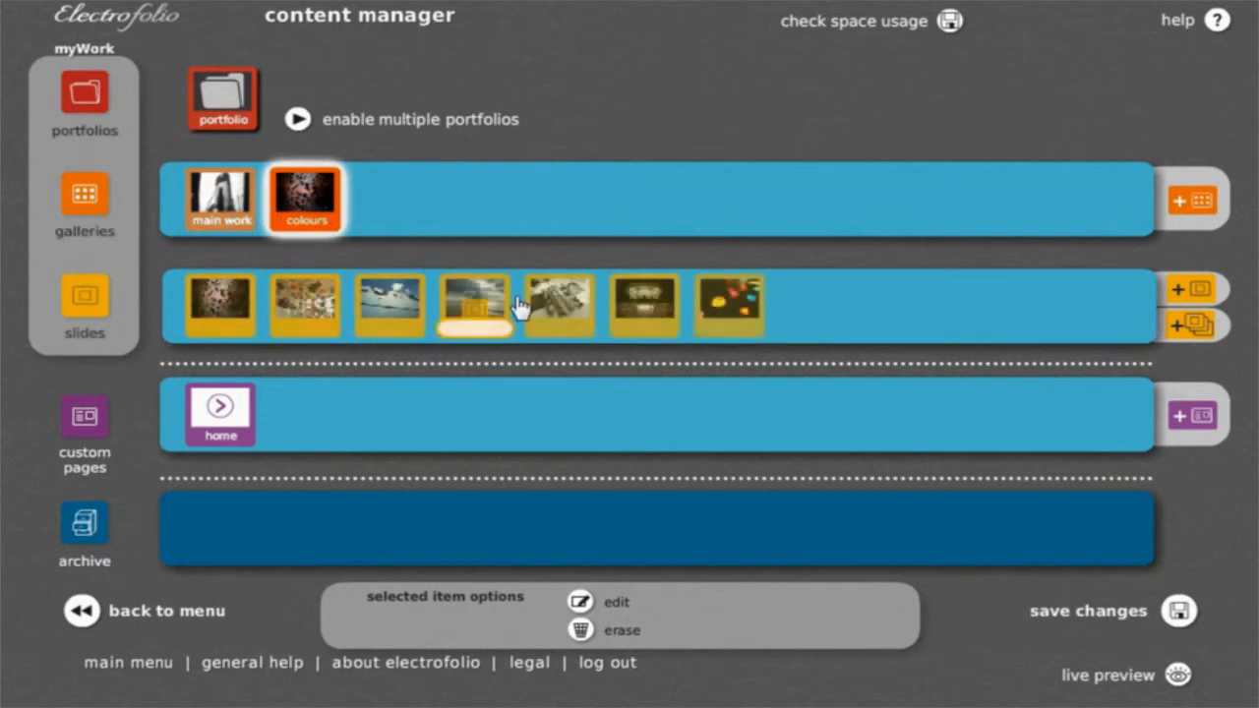
{"action": "mouse_move", "coordinate": [1141, 680]}
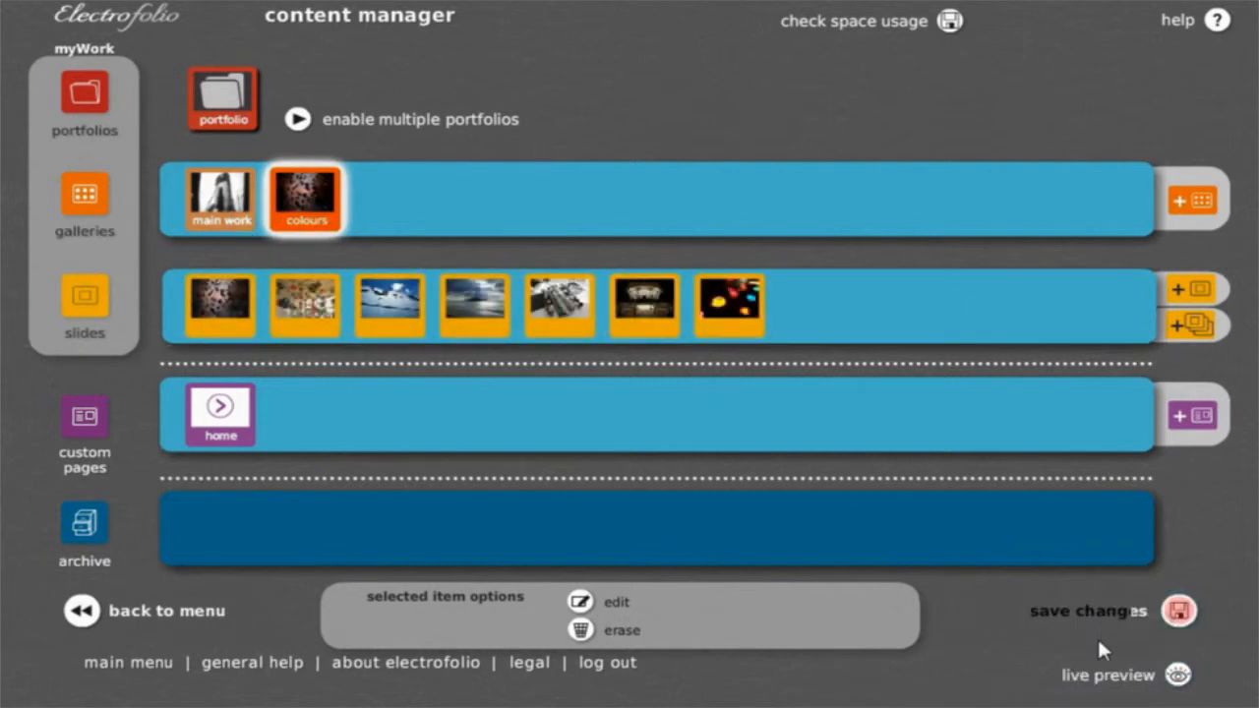
{"action": "left_click", "coordinate": [1103, 678]}
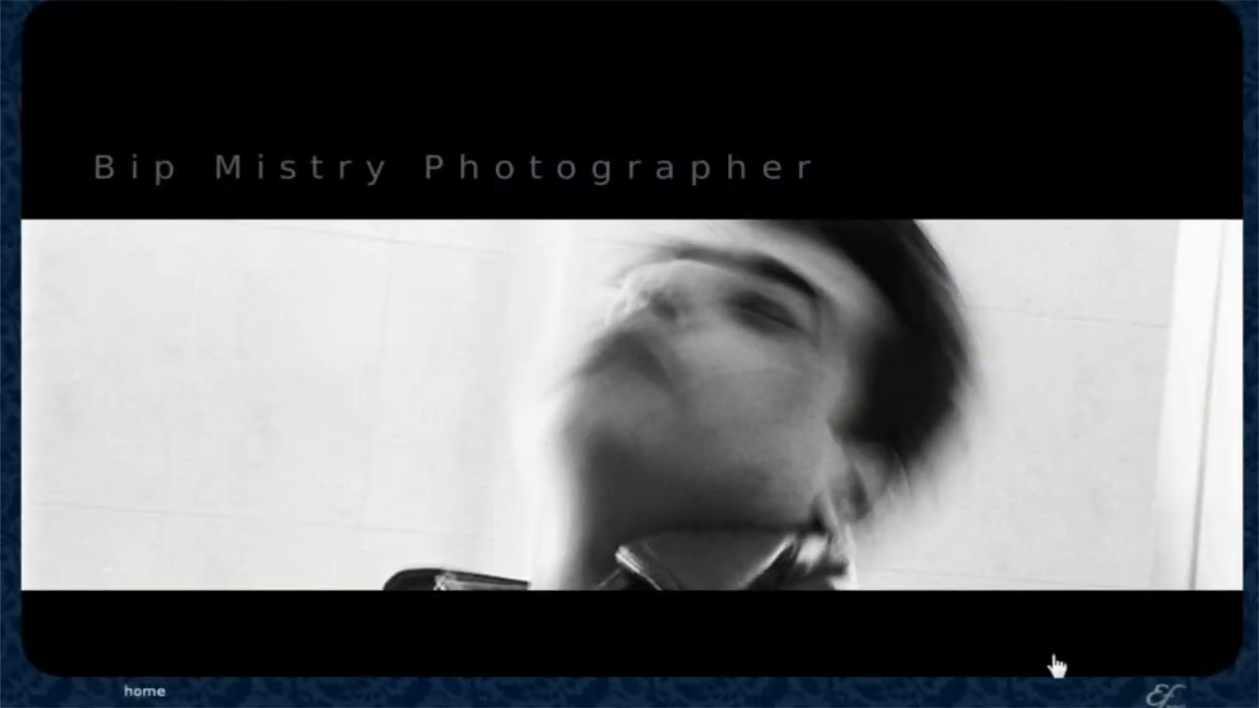
{"action": "left_click", "coordinate": [684, 381]}
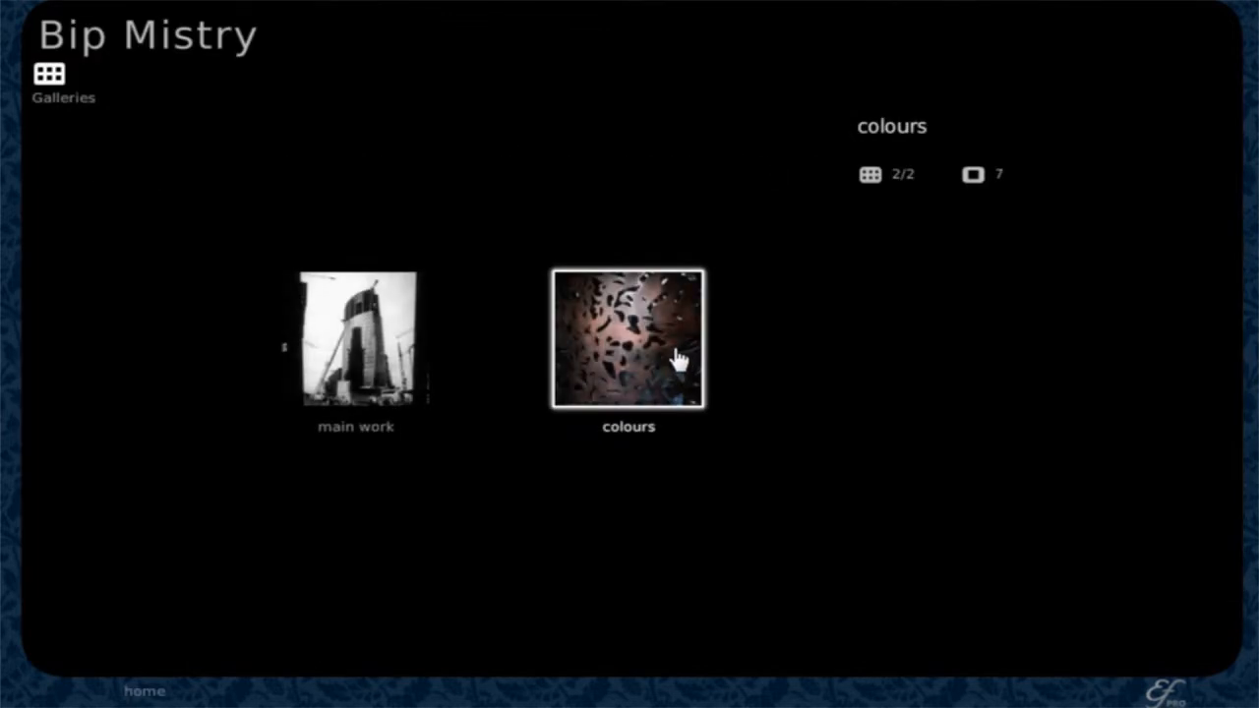
{"action": "left_click", "coordinate": [678, 361]}
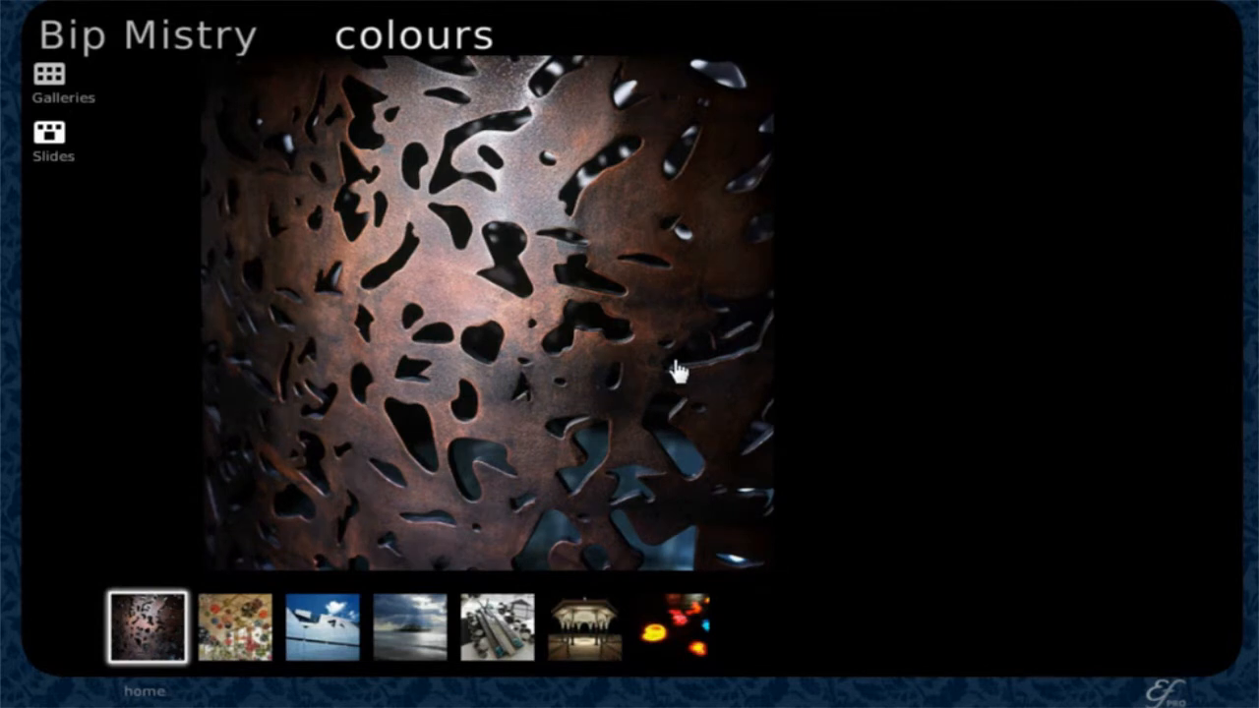
View the remaining slides of the colours gallery one after another, from the hanging spheres to the coloured lights.
{"action": "left_click", "coordinate": [212, 610]}
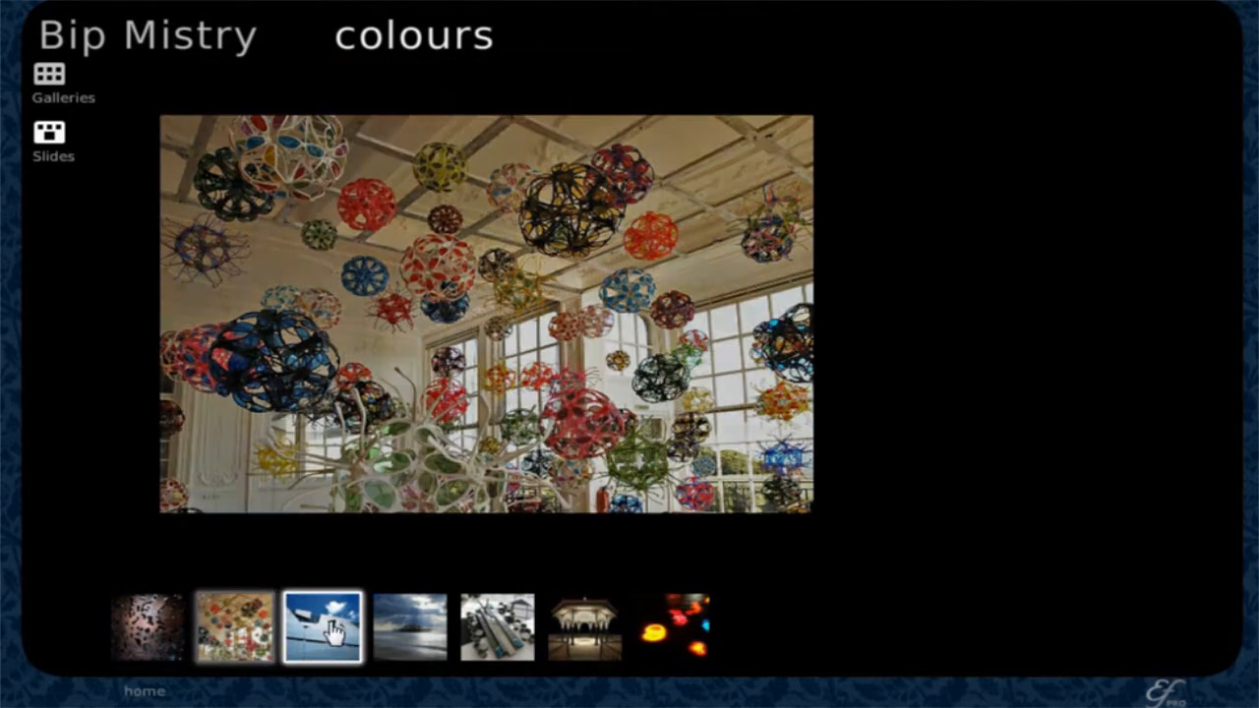
{"action": "left_click", "coordinate": [332, 631]}
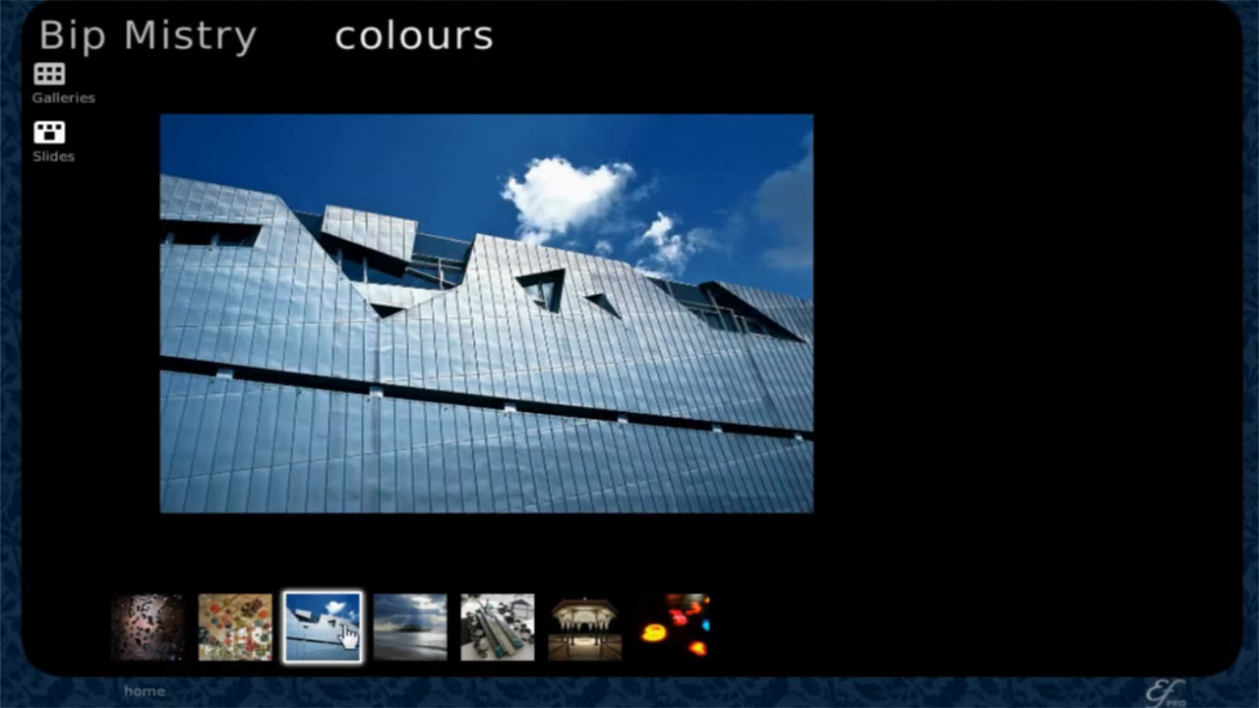
{"action": "left_click", "coordinate": [407, 641]}
{"action": "left_click", "coordinate": [464, 641]}
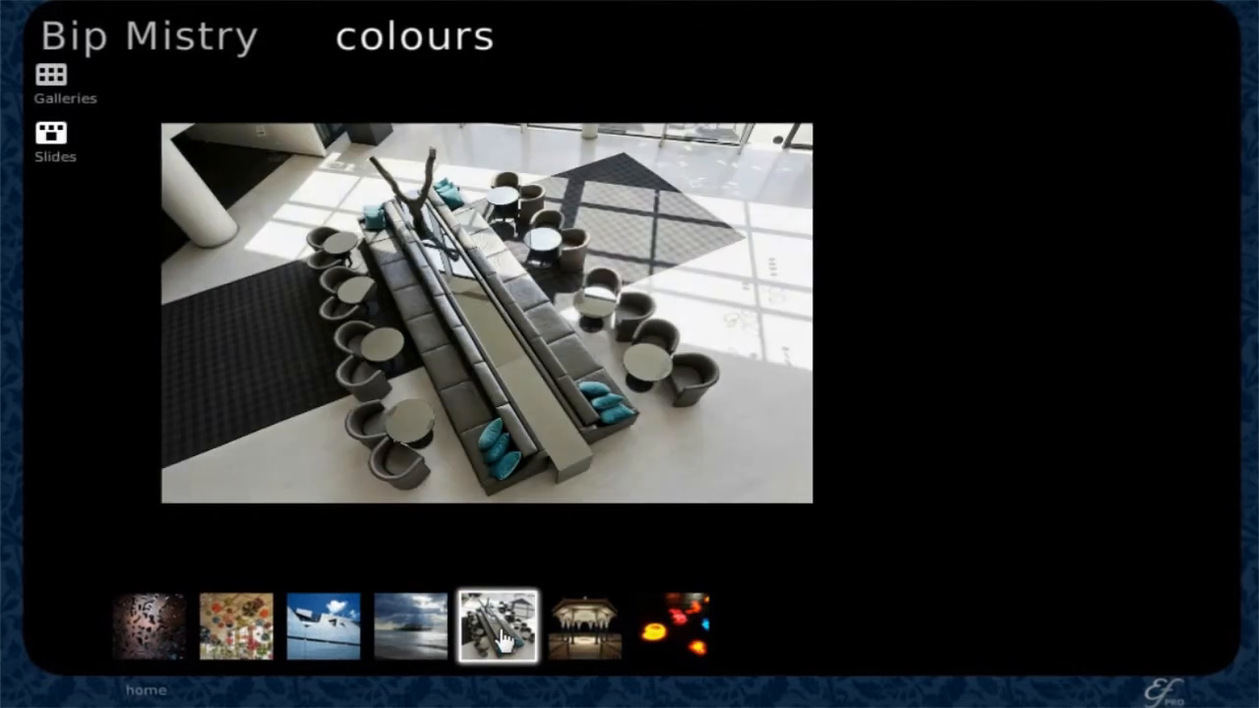
{"action": "left_click", "coordinate": [593, 637]}
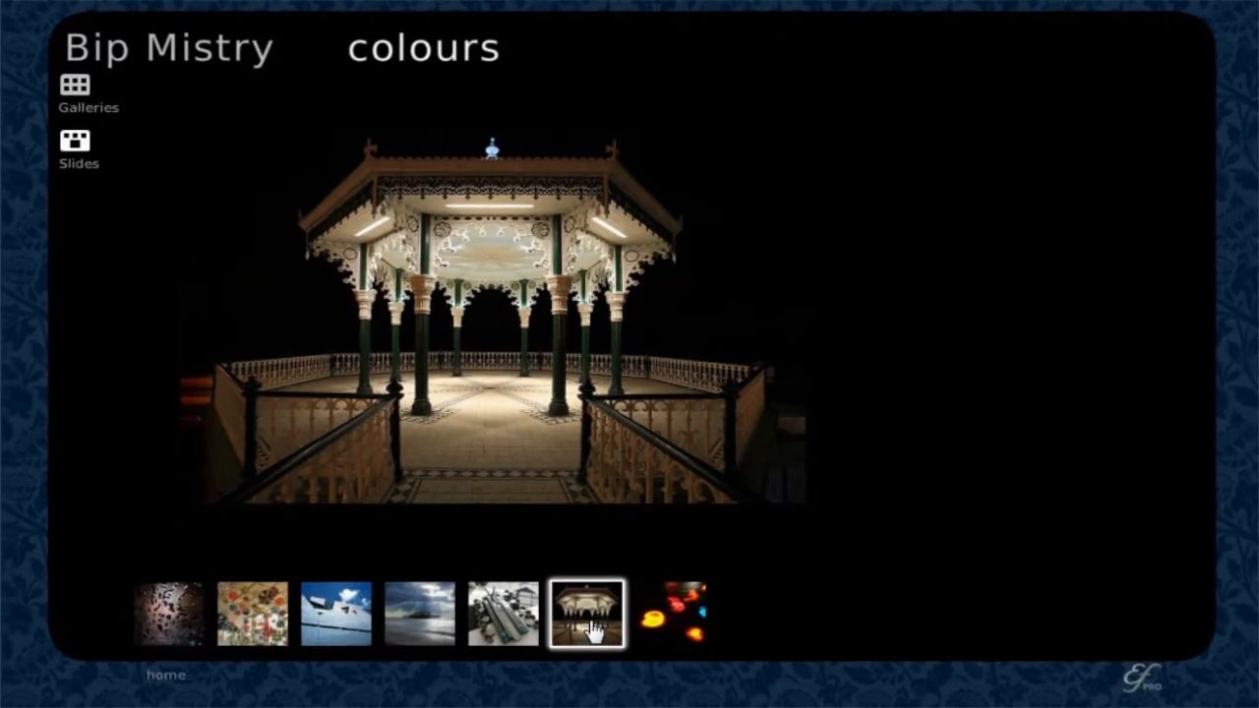
{"action": "left_click", "coordinate": [672, 637]}
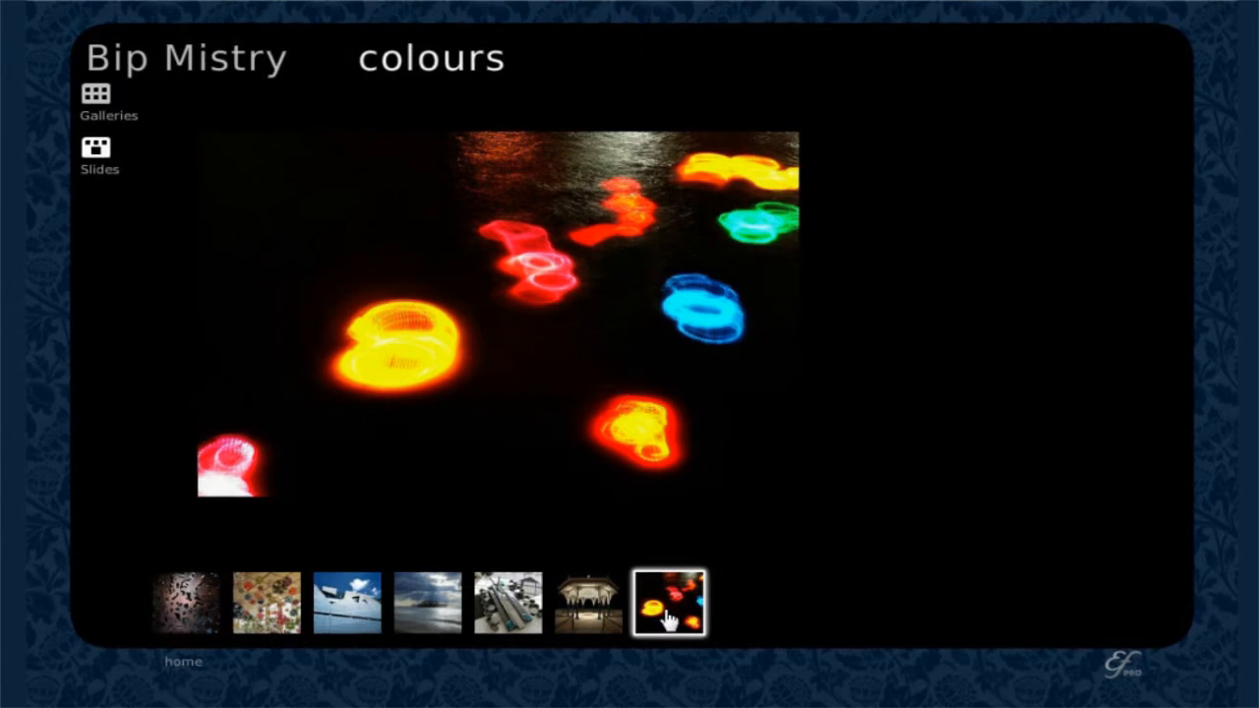
Enlarge the coloured lights slide, and play the slideshow from the first slide, pausing it at the pier.
{"action": "left_click", "coordinate": [665, 619]}
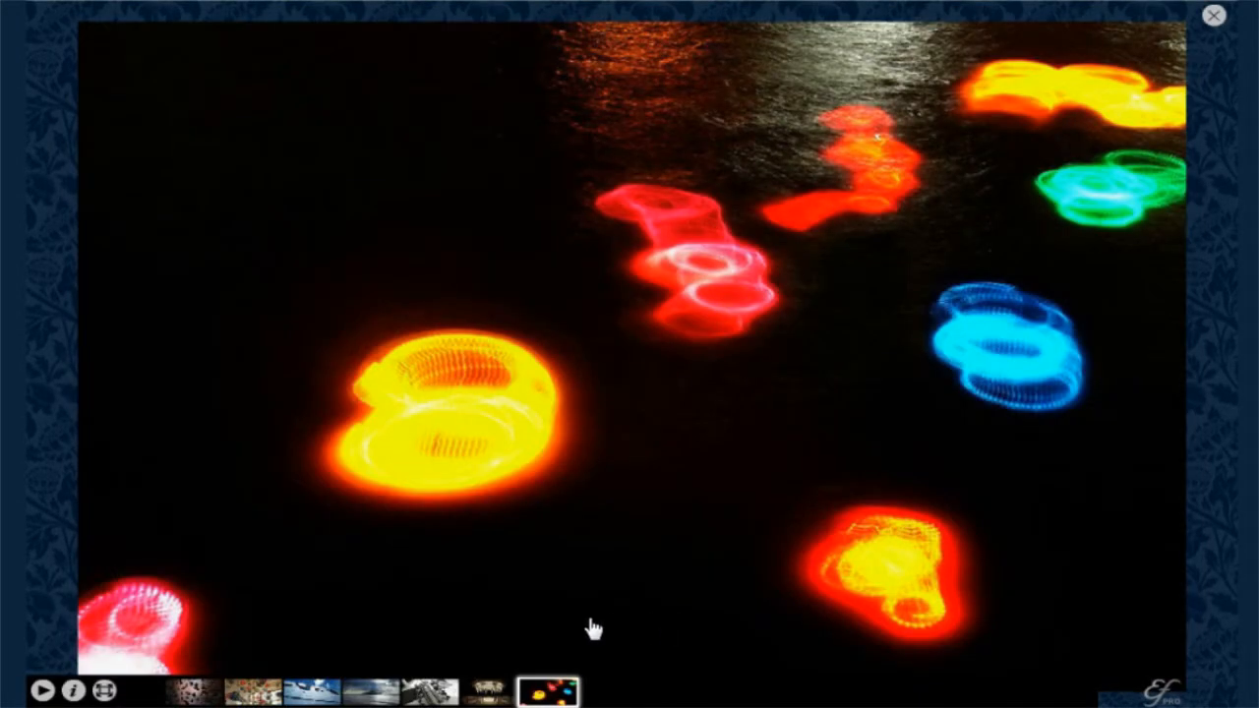
{"action": "left_click", "coordinate": [208, 693]}
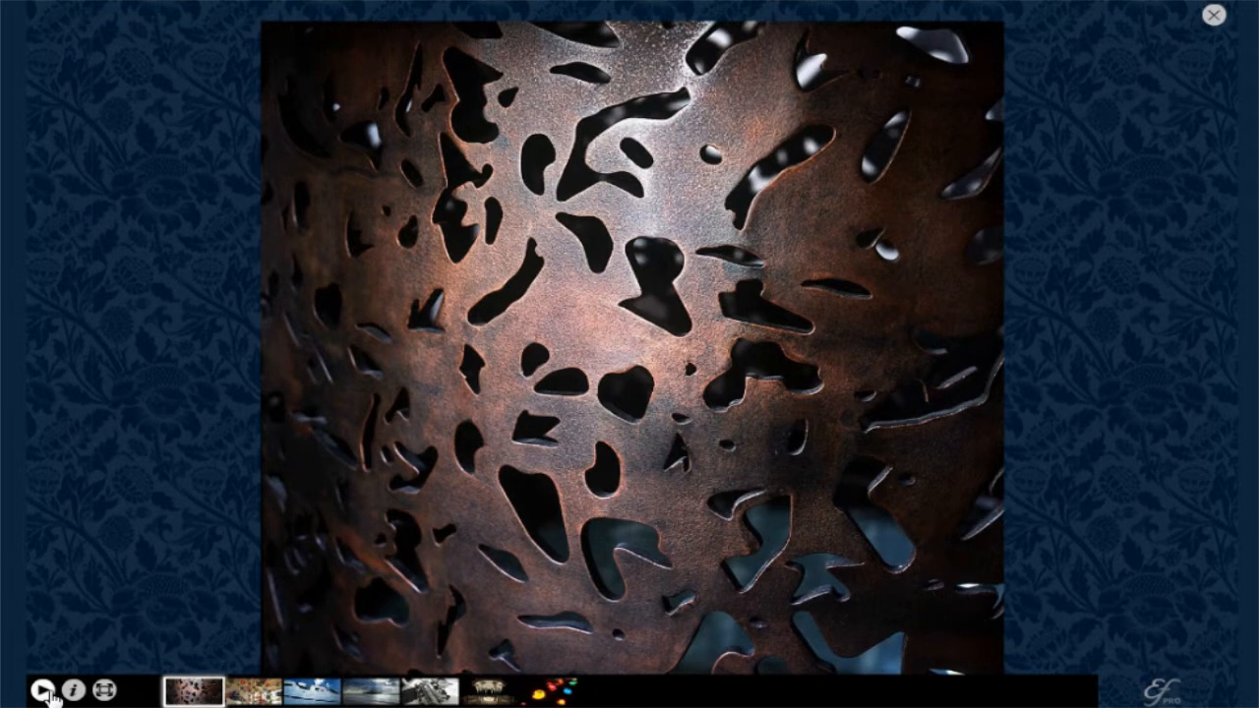
{"action": "left_click", "coordinate": [42, 691]}
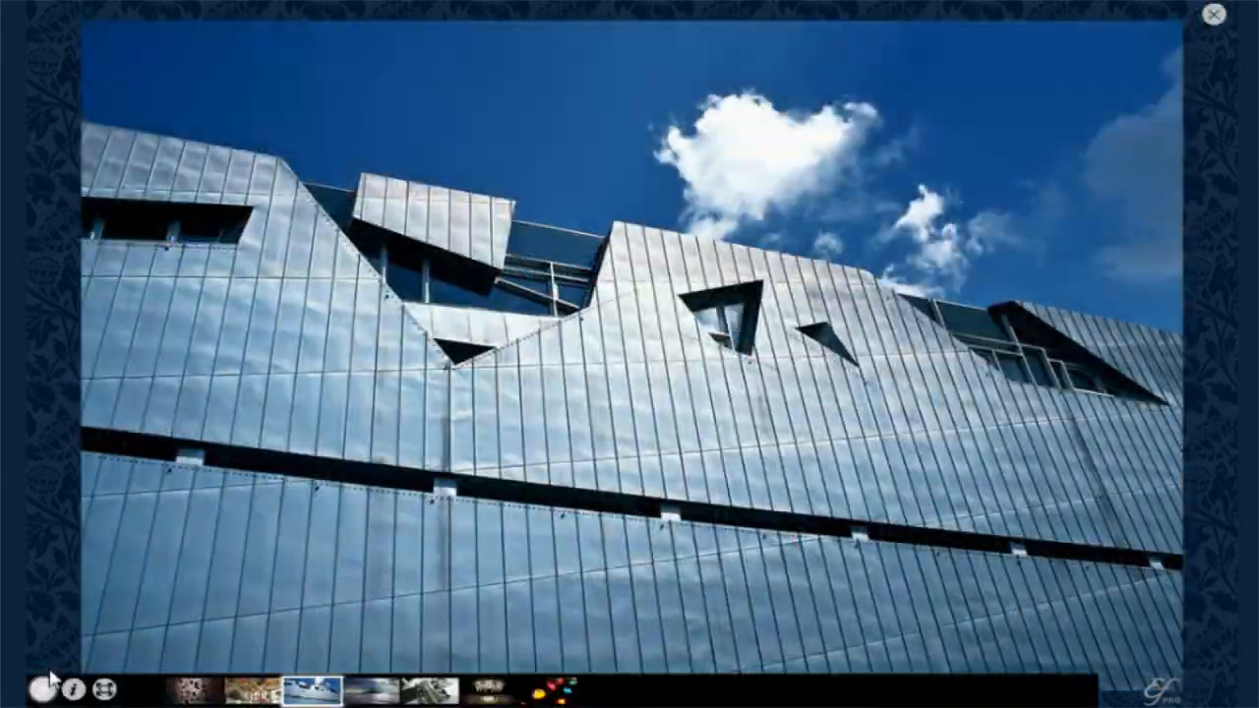
{"action": "left_click", "coordinate": [49, 694]}
{"action": "key", "text": "space"}
{"action": "key", "text": "space"}
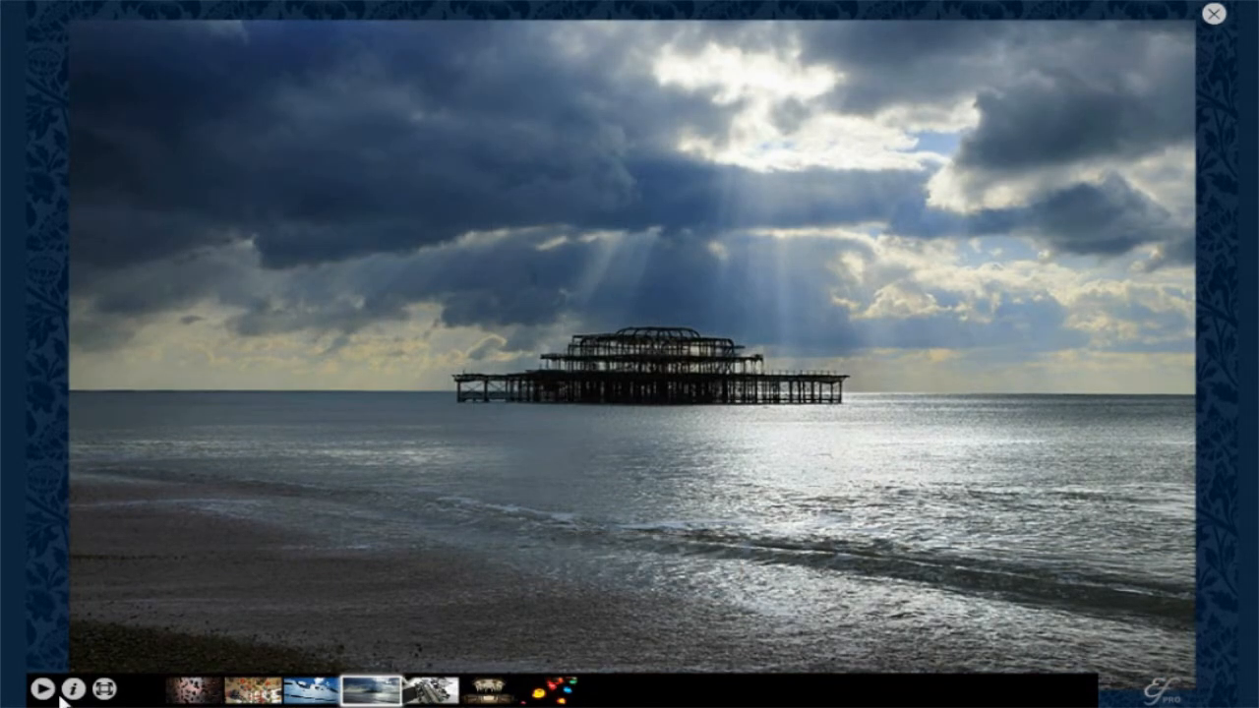
Show and hide the pier slide's information, and leave the live preview to return to the content manager.
{"action": "left_click", "coordinate": [73, 689]}
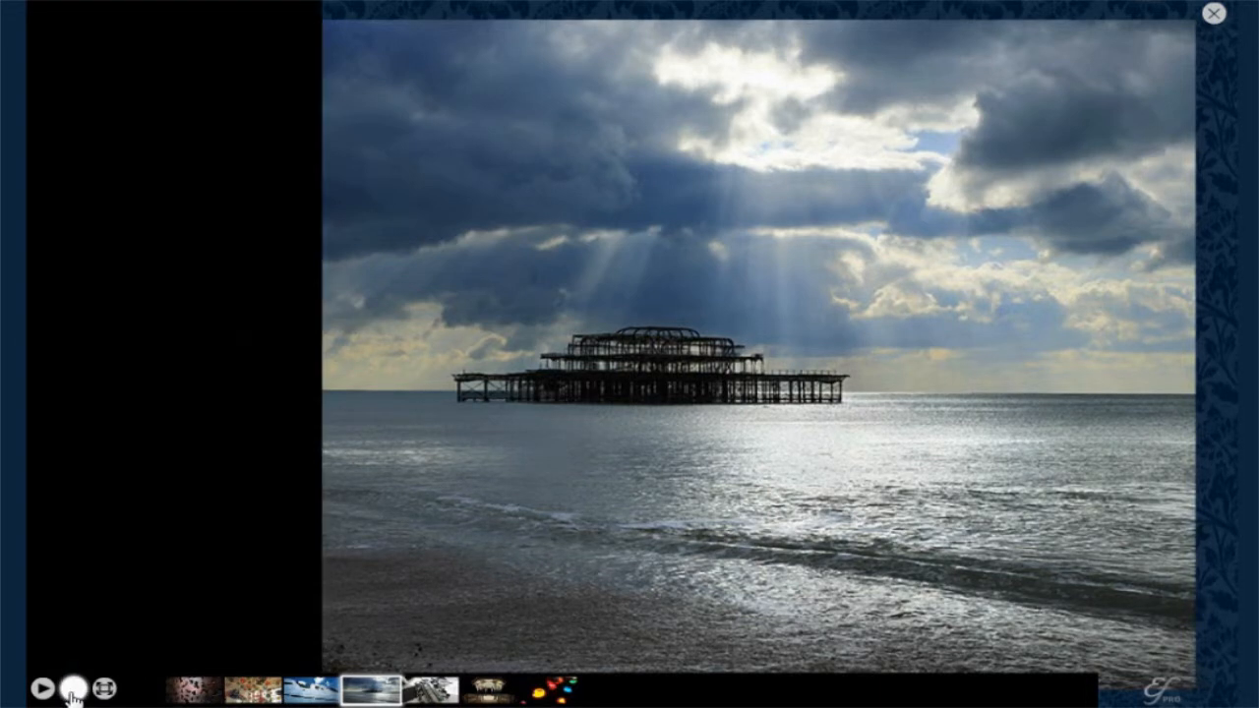
{"action": "left_click", "coordinate": [73, 690]}
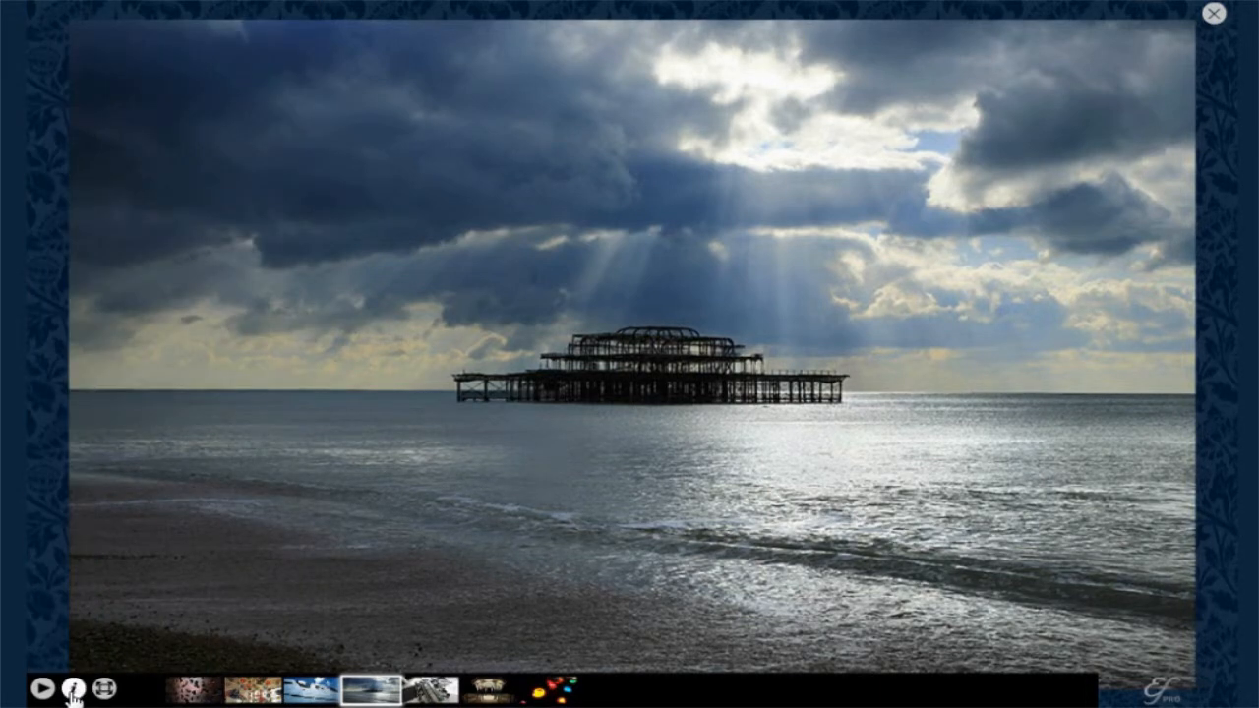
{"action": "key", "text": "shift"}
{"action": "key", "text": "shift"}
{"action": "key", "text": "shift"}
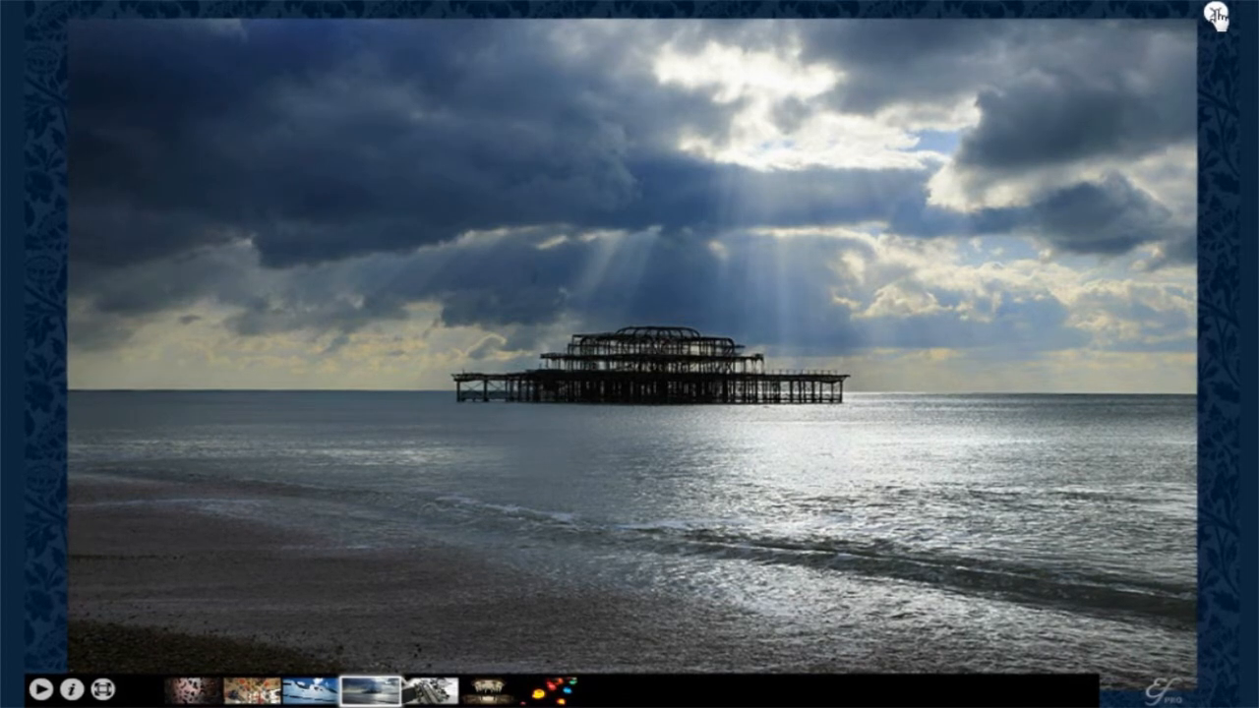
{"action": "key", "text": "Escape"}
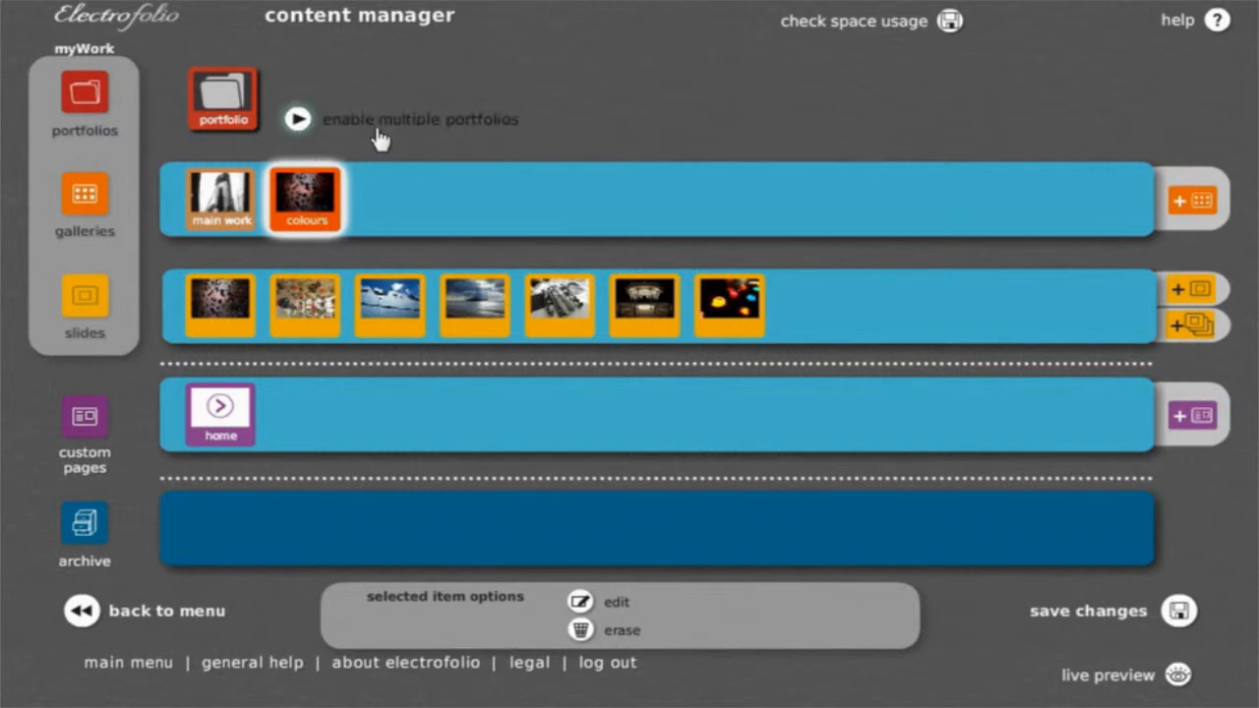
Place the colours gallery before main work, and in main work move a black-and-white slide directly after the pier slide.
{"action": "left_click_drag", "start_coordinate": [295, 212], "coordinate": [191, 205]}
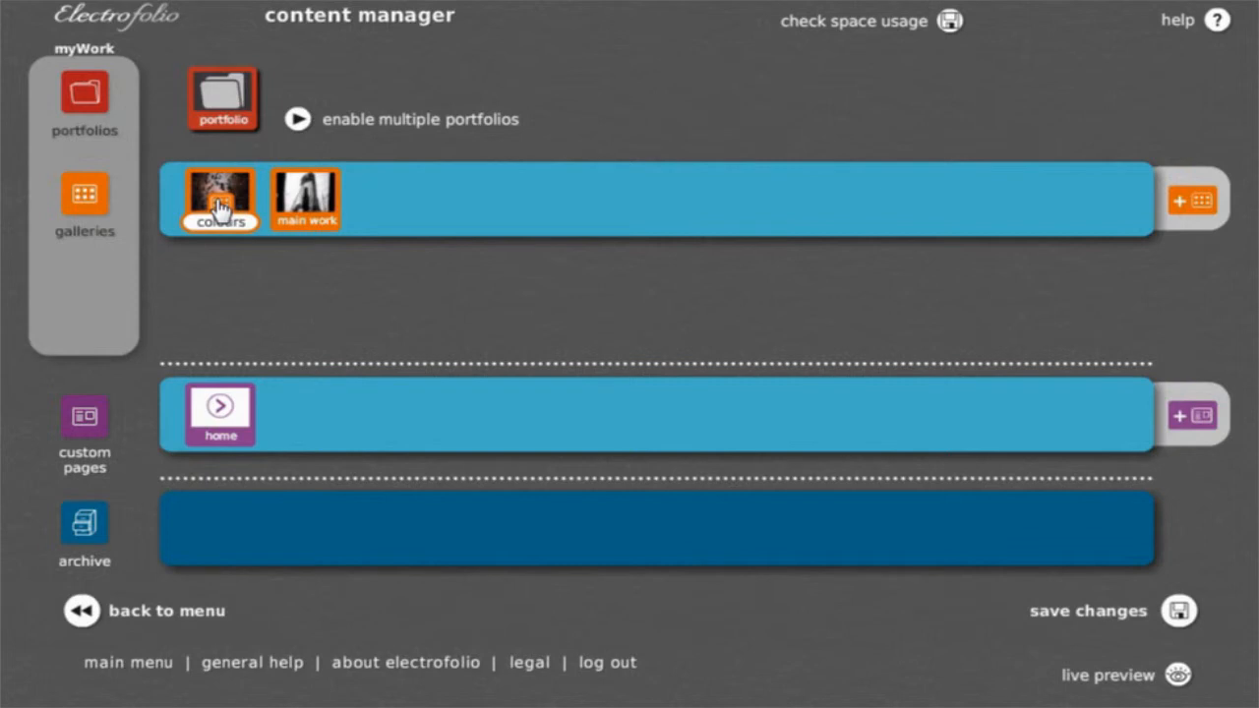
{"action": "left_click", "coordinate": [302, 204]}
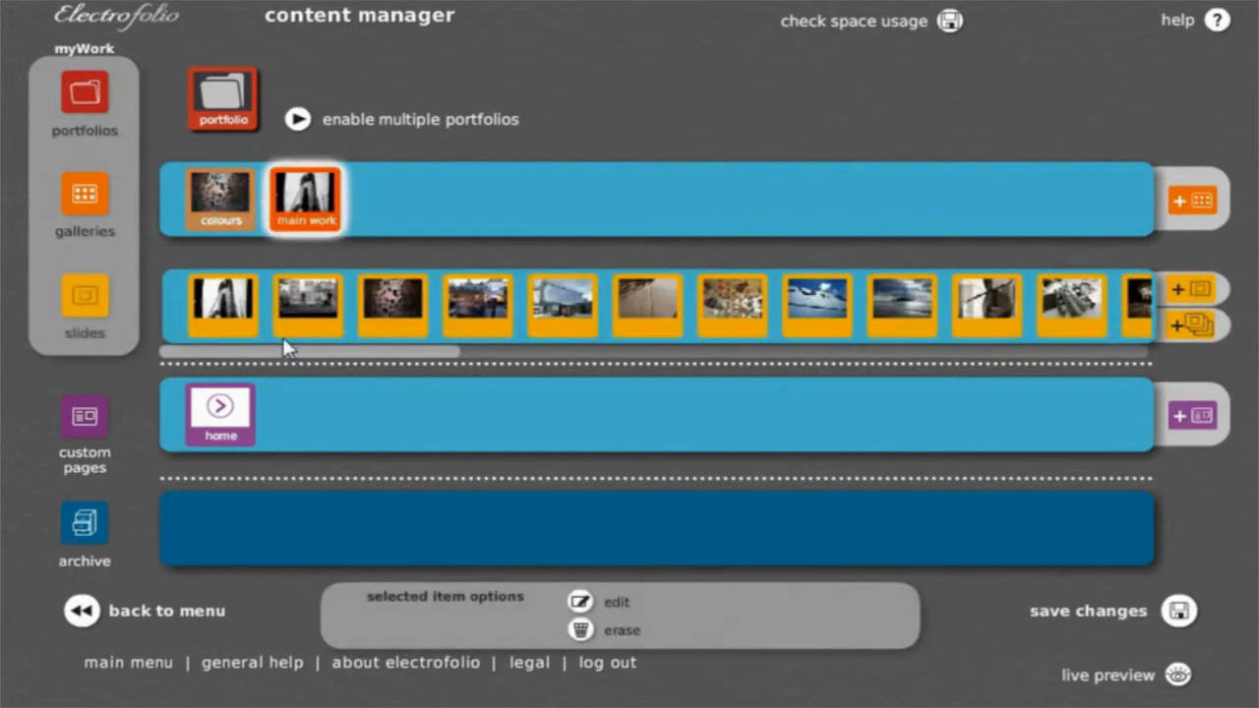
{"action": "left_click_drag", "start_coordinate": [281, 360], "coordinate": [695, 359]}
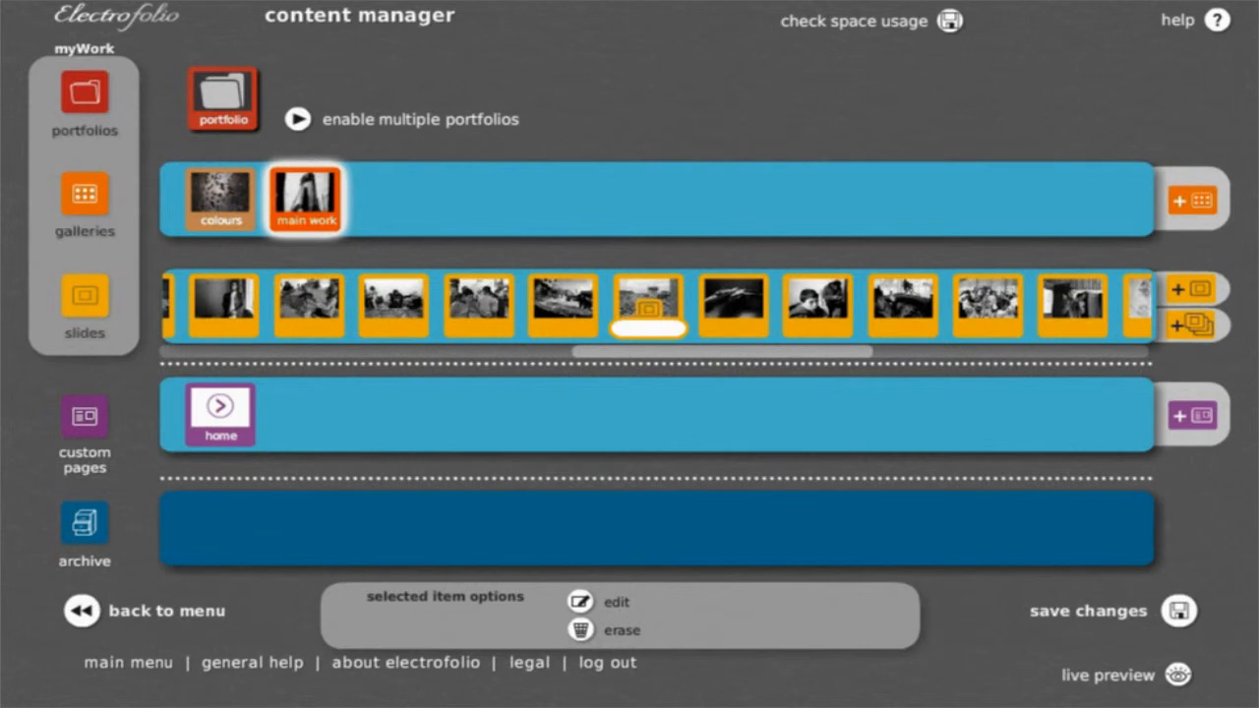
{"action": "scroll", "coordinate": [610, 313], "scroll_direction": "left", "scroll_amount": 3}
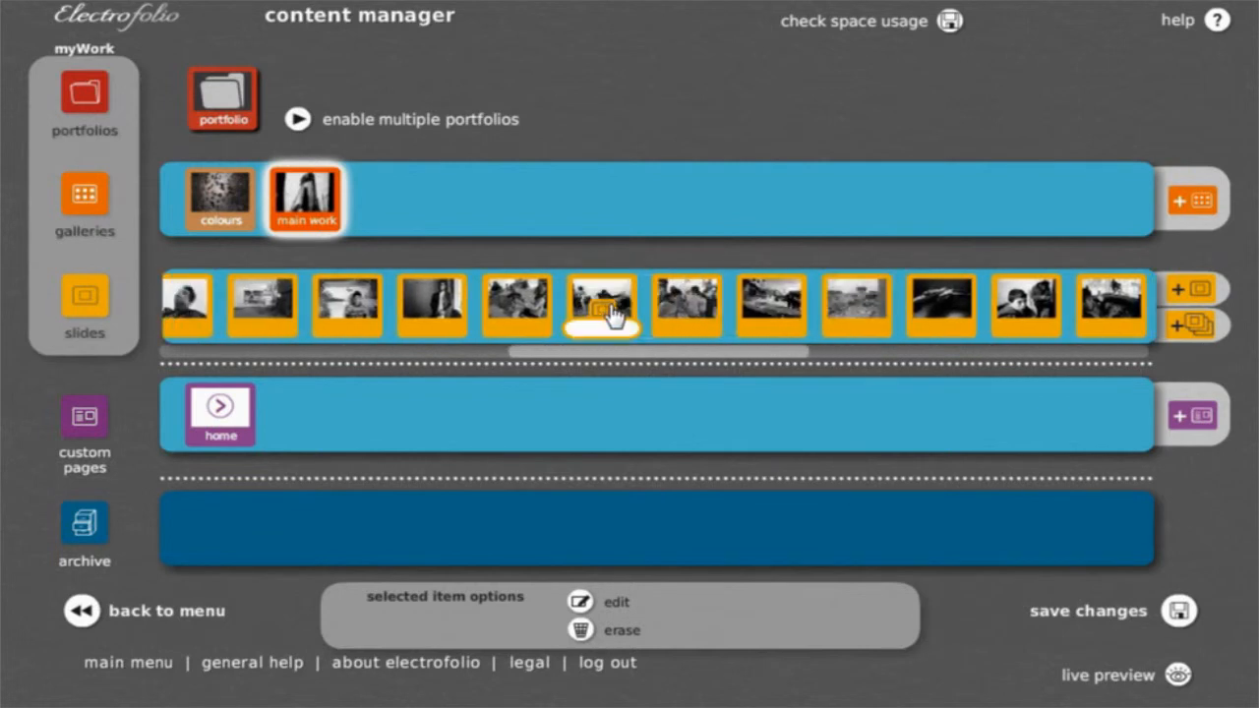
{"action": "mouse_move", "coordinate": [610, 313]}
{"action": "left_mouse_down"}
{"action": "mouse_move", "coordinate": [708, 317]}
{"action": "mouse_move", "coordinate": [304, 324]}
{"action": "mouse_move", "coordinate": [228, 305]}
{"action": "mouse_move", "coordinate": [550, 295]}
{"action": "mouse_move", "coordinate": [697, 312]}
{"action": "mouse_move", "coordinate": [686, 326]}
{"action": "mouse_move", "coordinate": [672, 309]}
{"action": "left_mouse_up"}
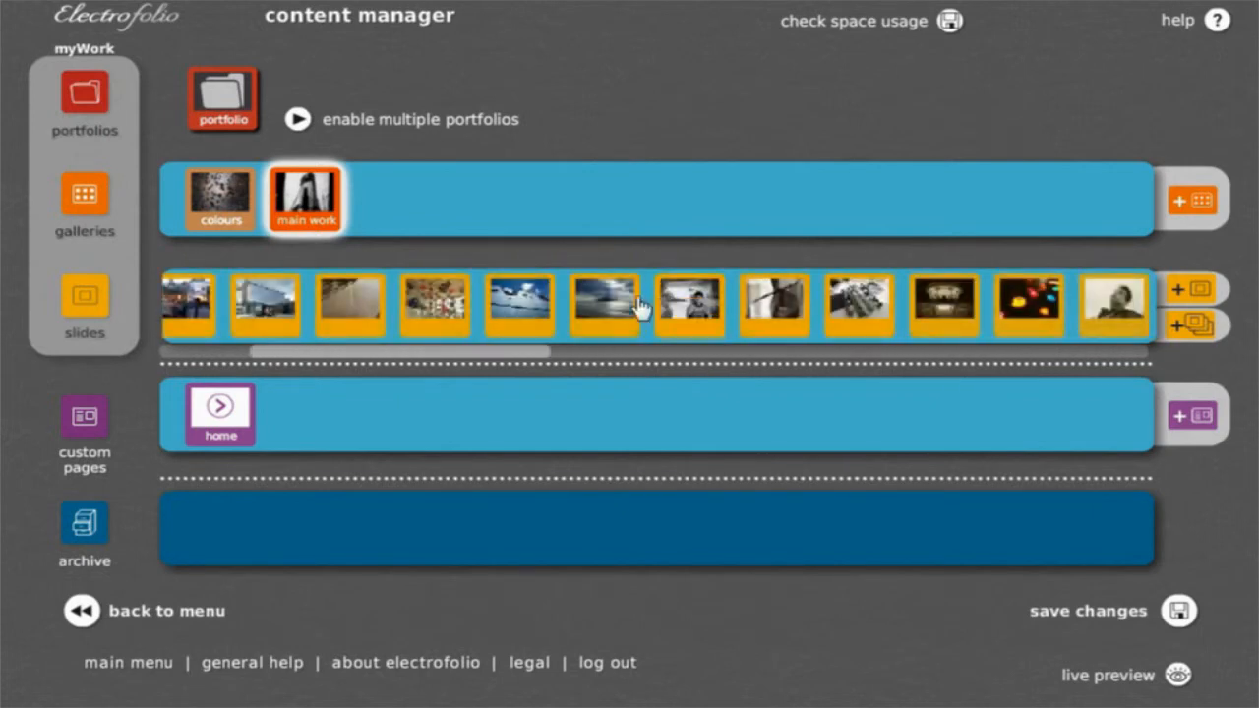
Move the evening restaurant, plain wall and pier slides from the main work gallery to the archive.
{"action": "left_click_drag", "start_coordinate": [200, 315], "coordinate": [230, 519]}
{"action": "left_click_drag", "start_coordinate": [266, 307], "coordinate": [312, 525]}
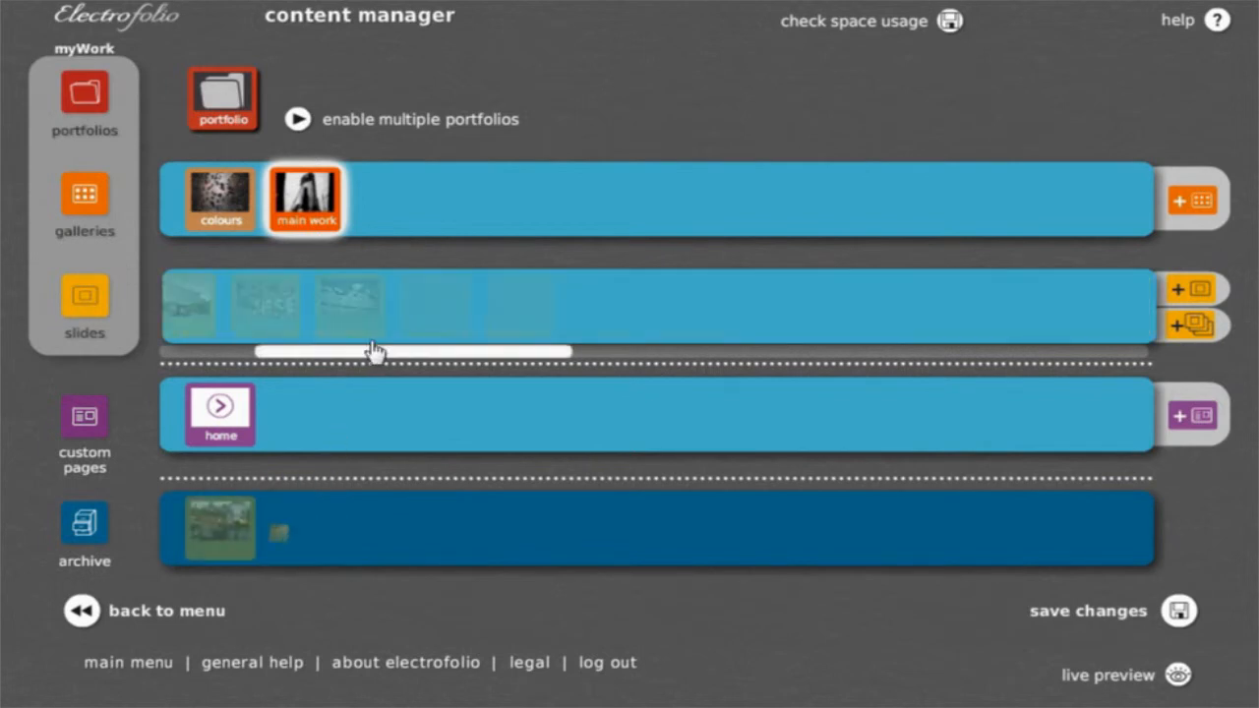
{"action": "left_click_drag", "start_coordinate": [435, 313], "coordinate": [385, 503]}
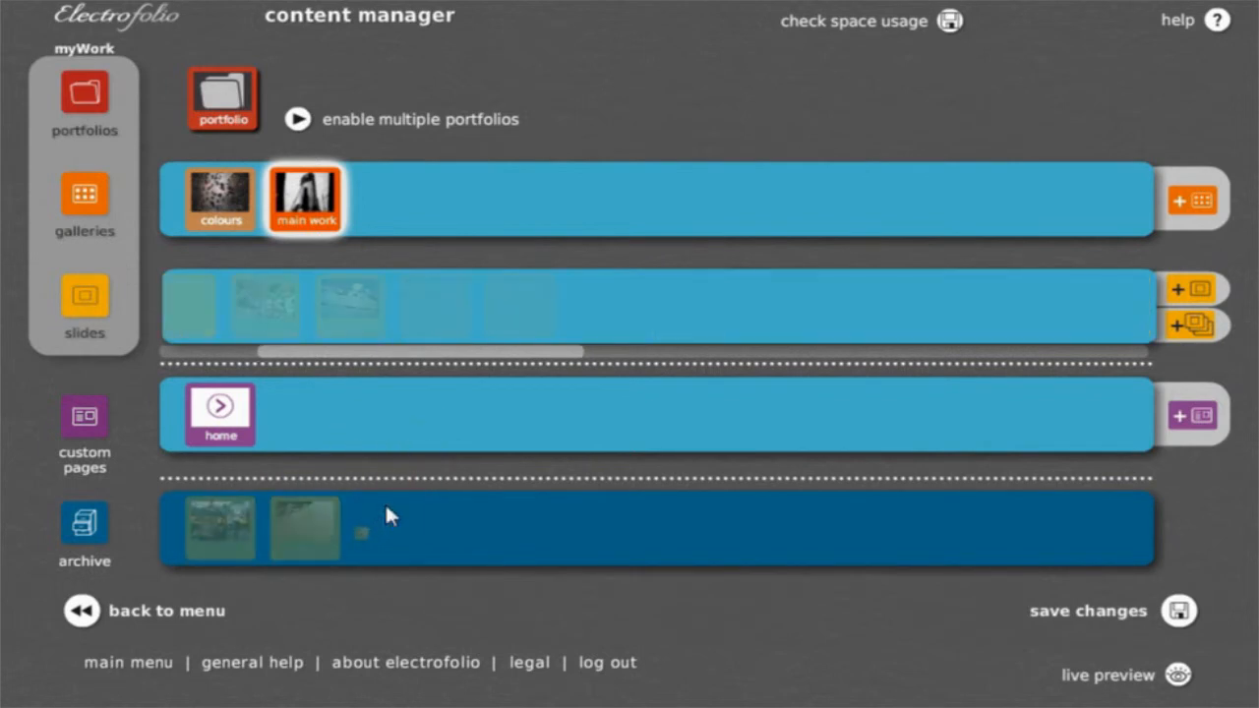
Move the archived slides into the colours gallery: restaurant last, wall after the hanging spheres, pier after the blue-sky building.
{"action": "left_click", "coordinate": [201, 208]}
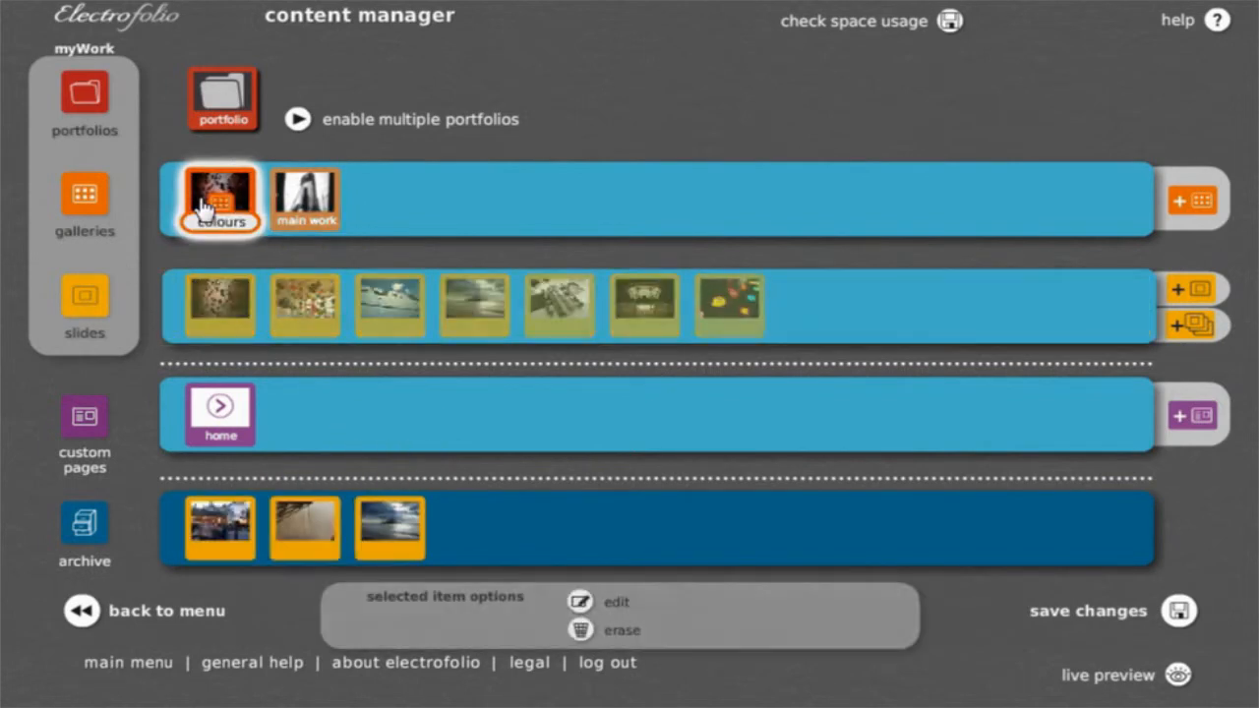
{"action": "left_click_drag", "start_coordinate": [222, 531], "coordinate": [509, 314]}
{"action": "left_click_drag", "start_coordinate": [226, 523], "coordinate": [351, 313]}
{"action": "left_click_drag", "start_coordinate": [218, 539], "coordinate": [538, 352]}
{"action": "mouse_move", "coordinate": [581, 305]}
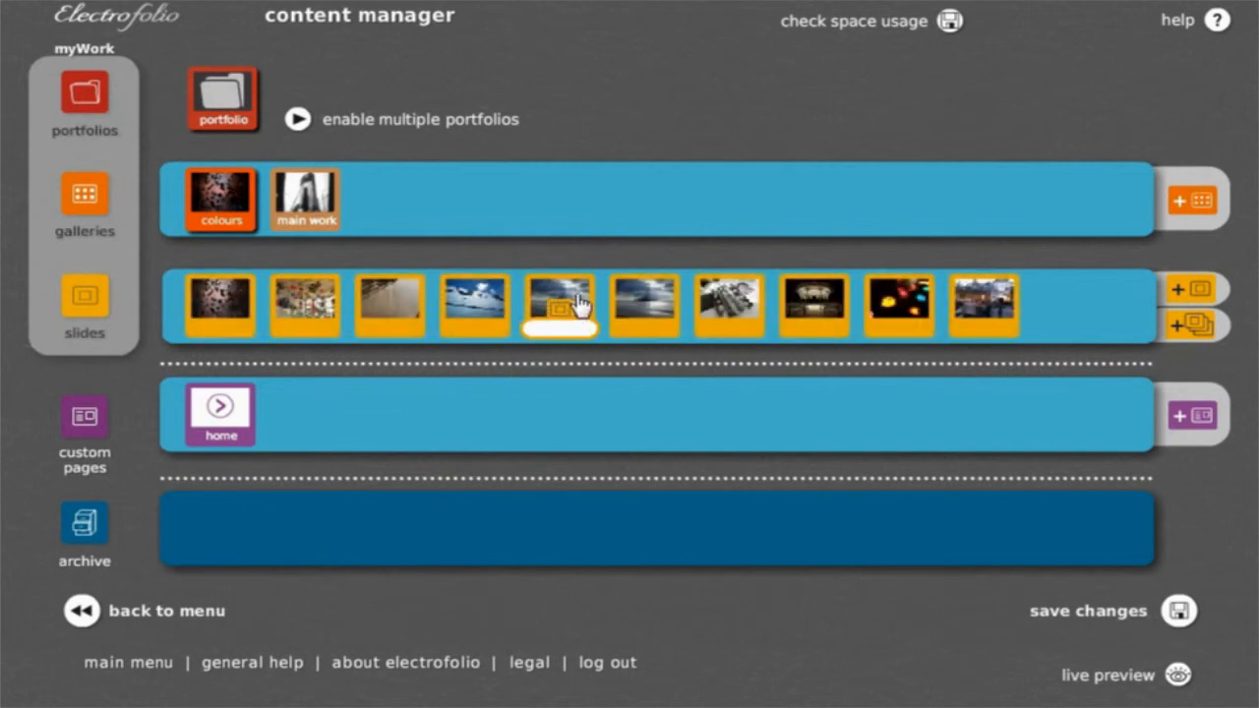
Move the pier slide that directly follows the blue-sky building to the front of the colours gallery and save the changes.
{"action": "left_click_drag", "start_coordinate": [580, 305], "coordinate": [228, 300]}
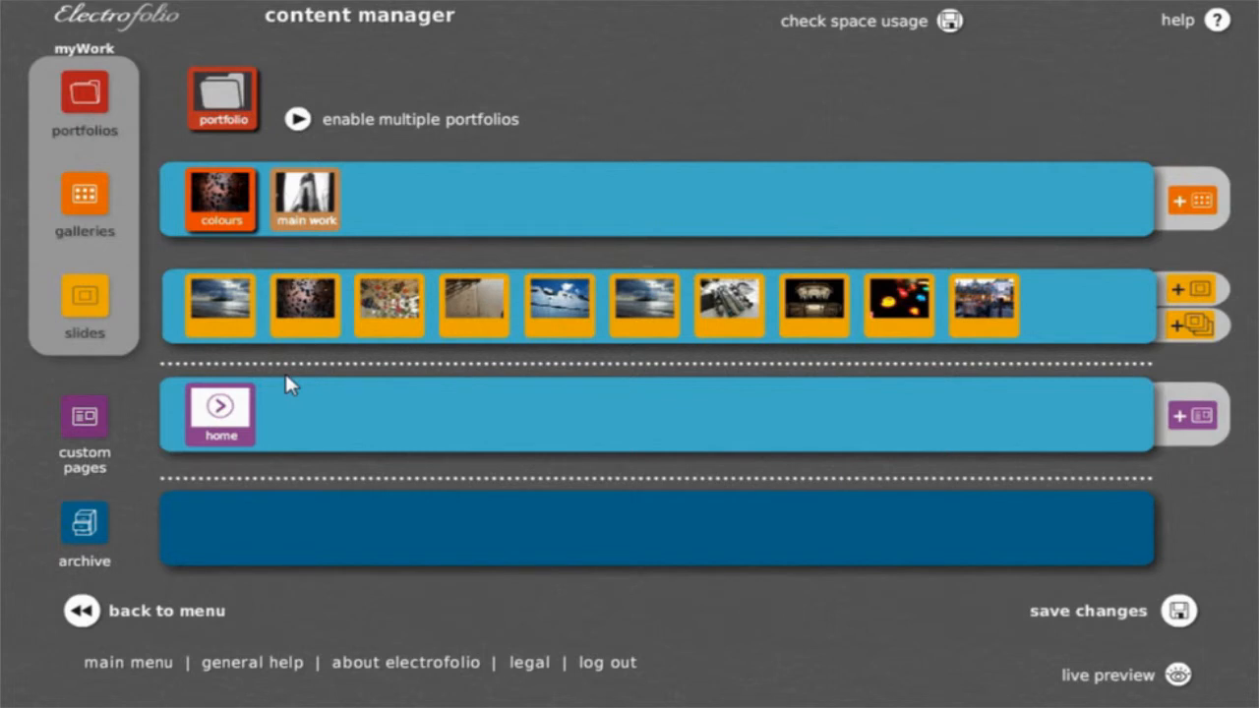
{"action": "left_click", "coordinate": [1090, 607]}
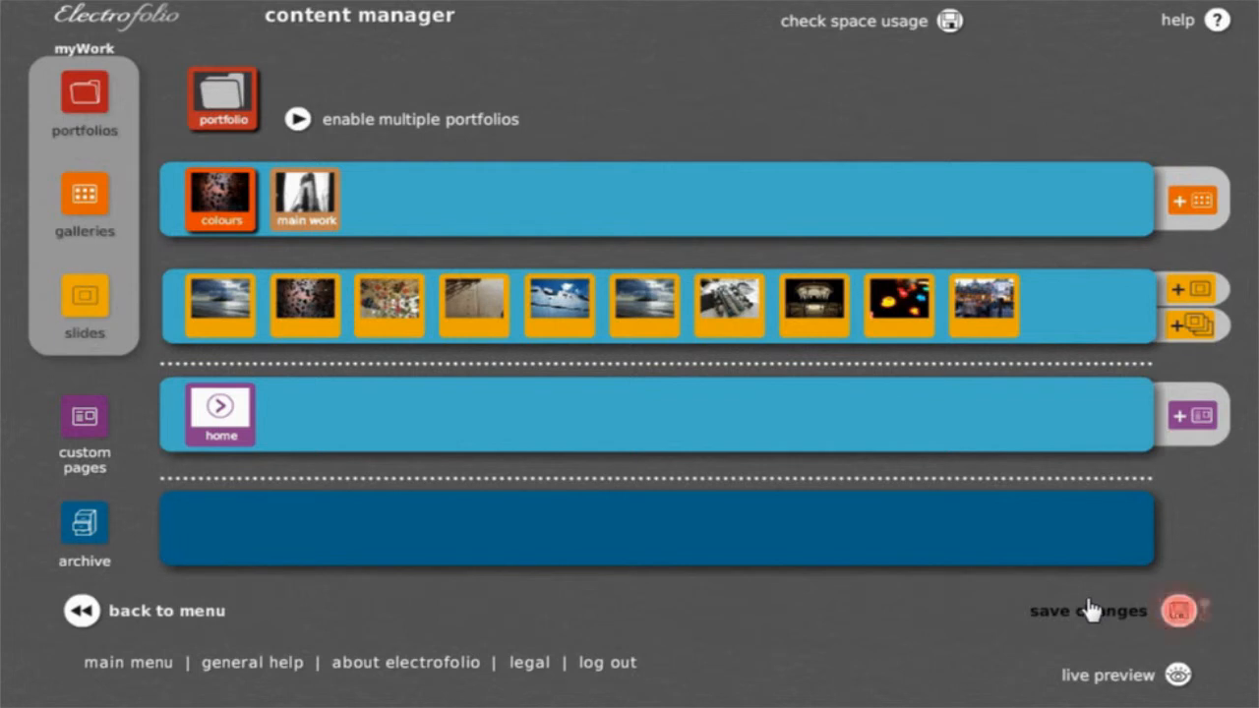
Erase the duplicate pier slide at the front of the colours gallery and save the changes.
{"action": "mouse_move", "coordinate": [232, 322]}
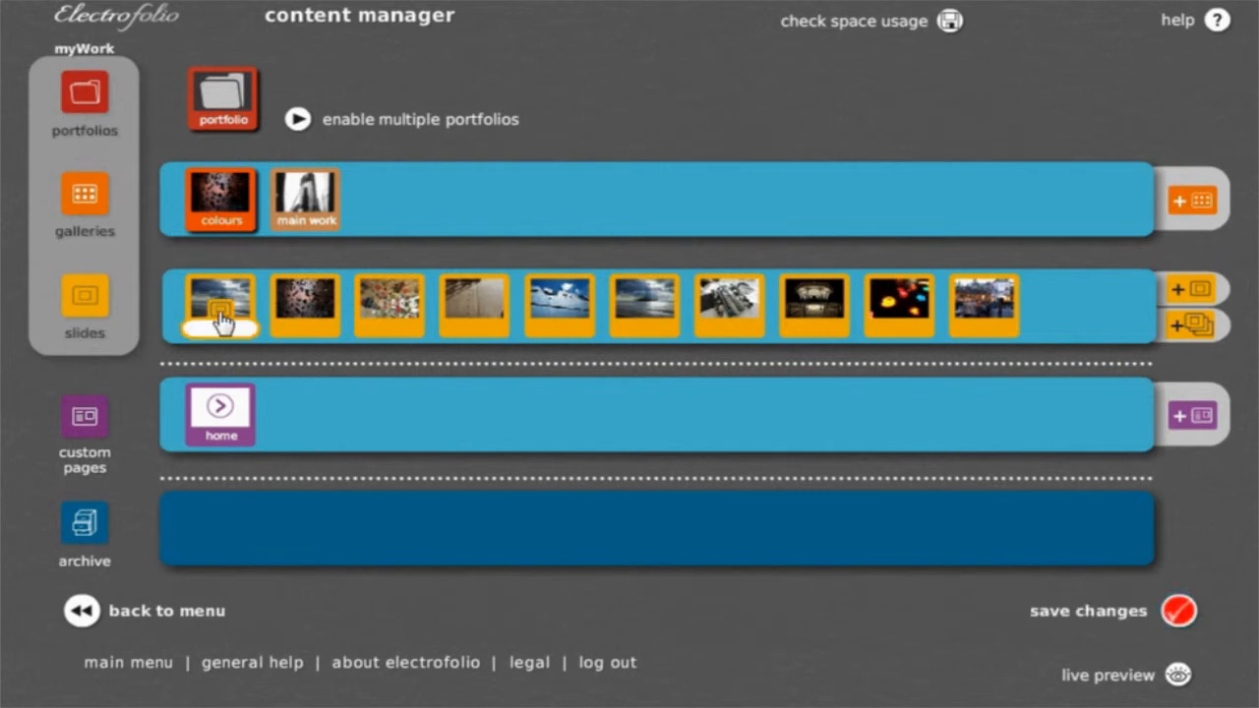
{"action": "left_click", "coordinate": [236, 320]}
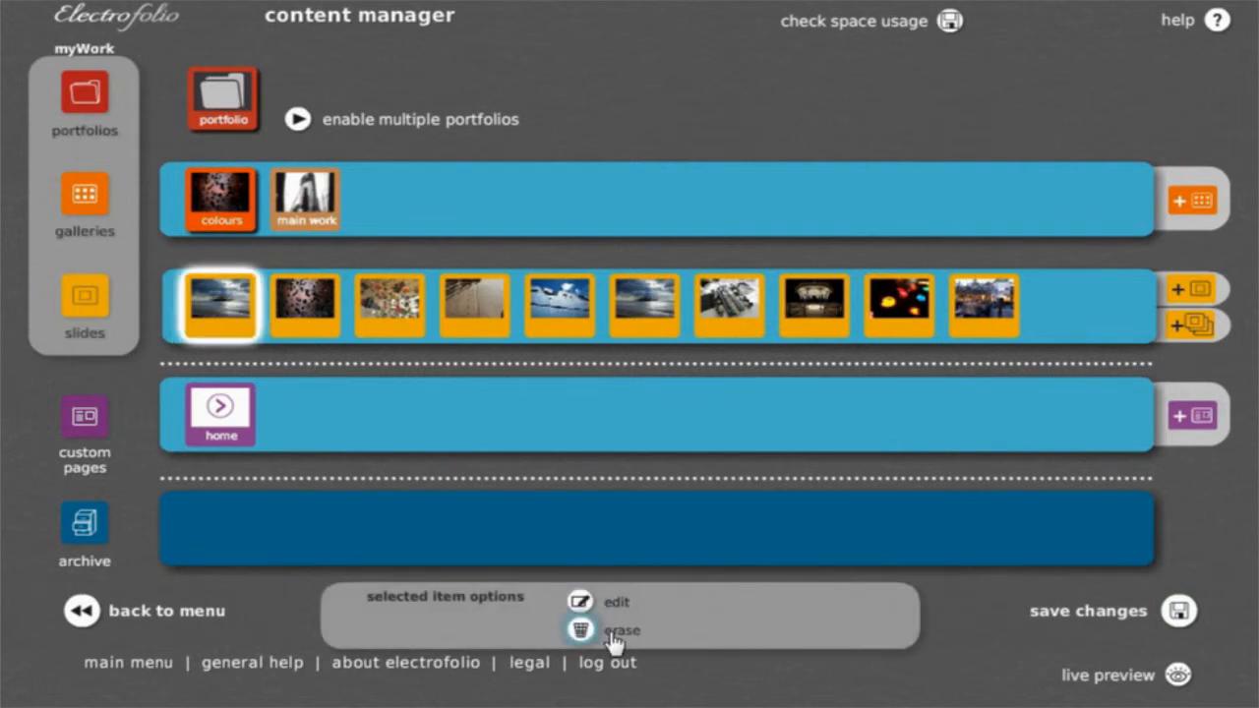
{"action": "left_click", "coordinate": [614, 634]}
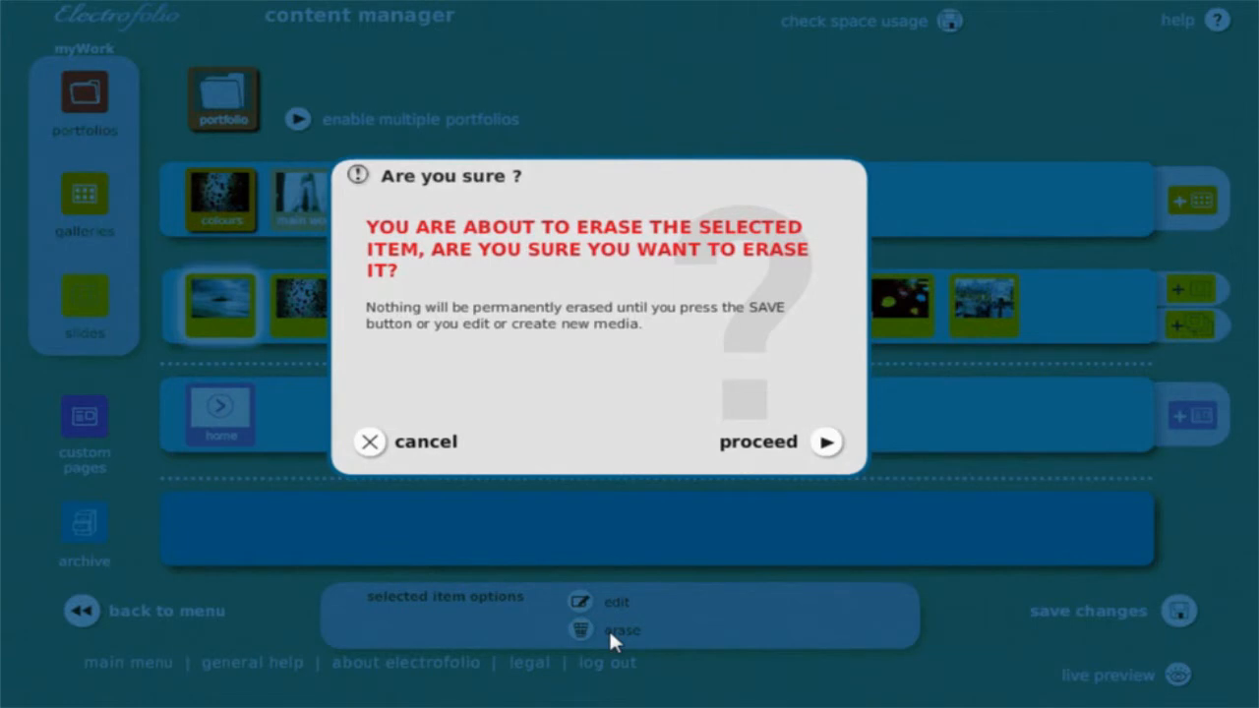
{"action": "left_click", "coordinate": [755, 445]}
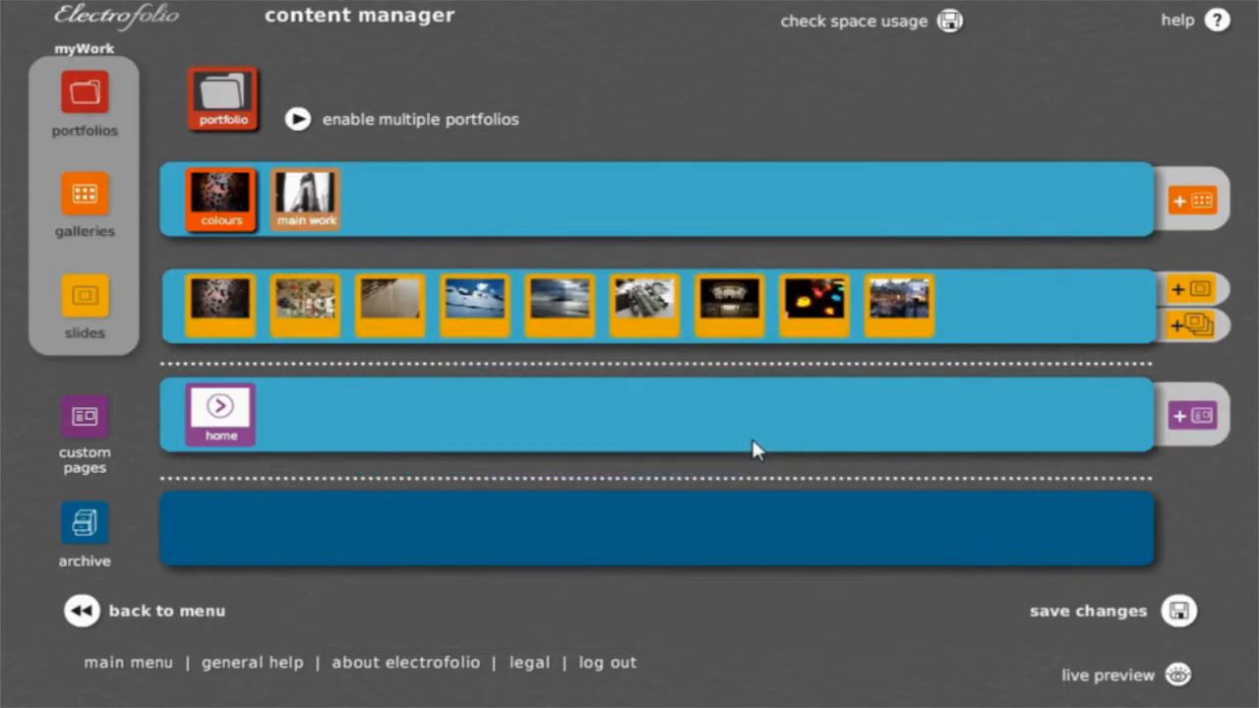
{"action": "left_click", "coordinate": [1110, 611]}
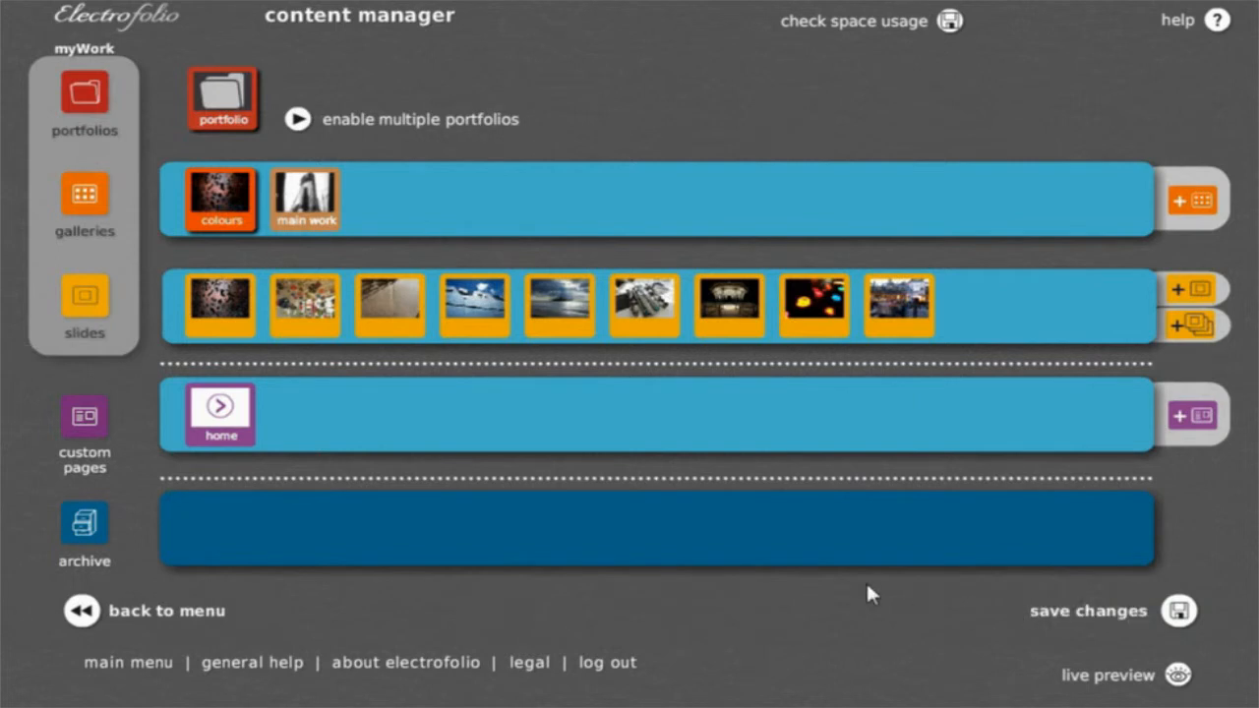
Enable multiple portfolios and show the galleries of the default portfolio.
{"action": "left_click", "coordinate": [336, 133]}
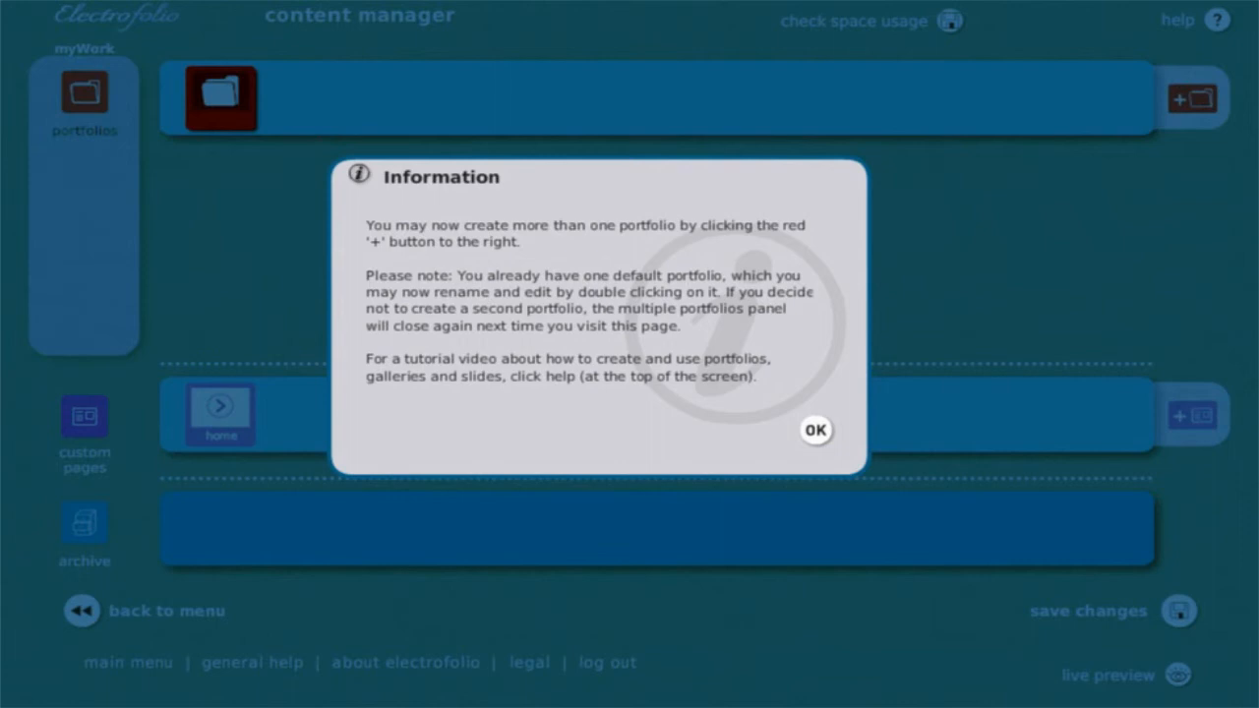
{"action": "left_click", "coordinate": [816, 433]}
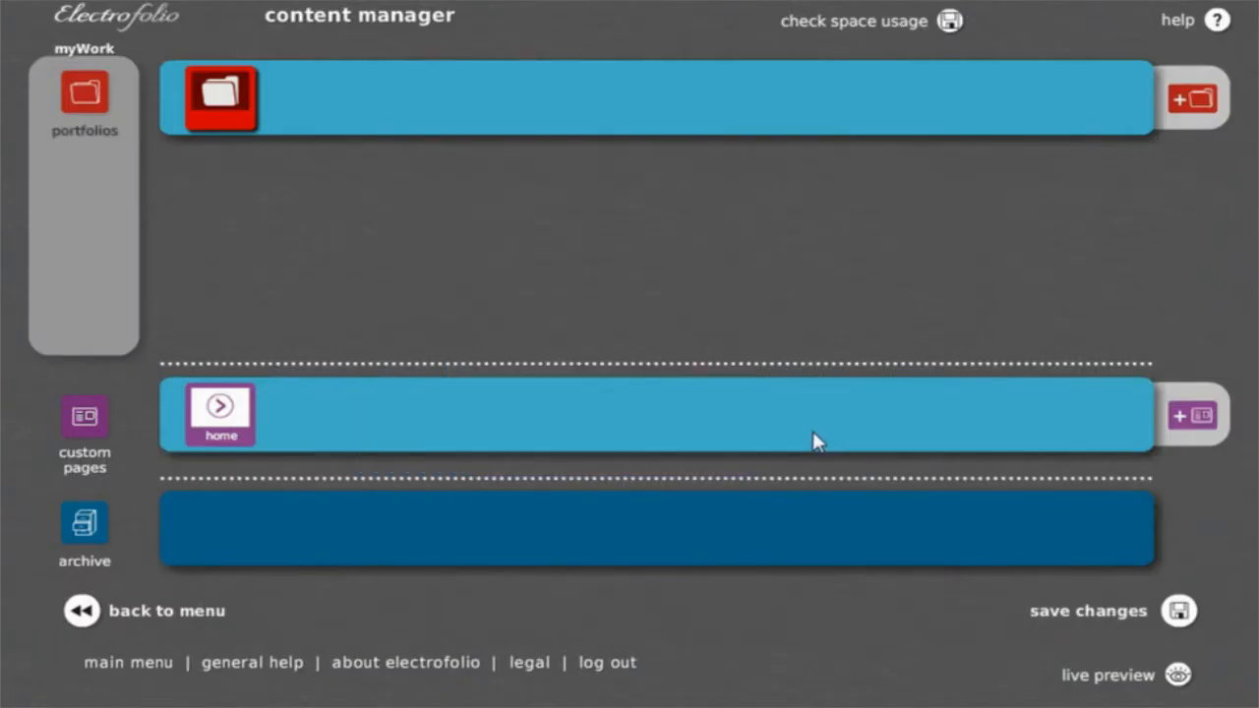
{"action": "left_click", "coordinate": [241, 116]}
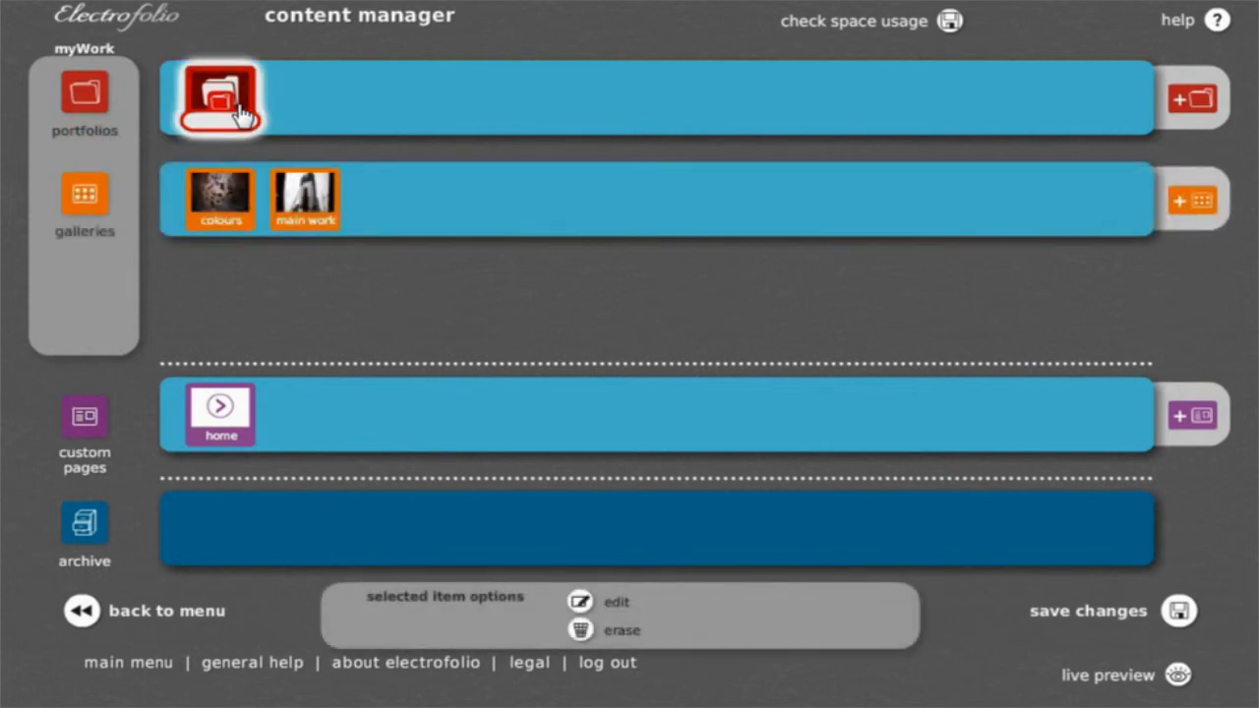
View the slides of the colours and main work galleries, and select the first main work slide followed by the home custom page.
{"action": "left_click", "coordinate": [227, 206]}
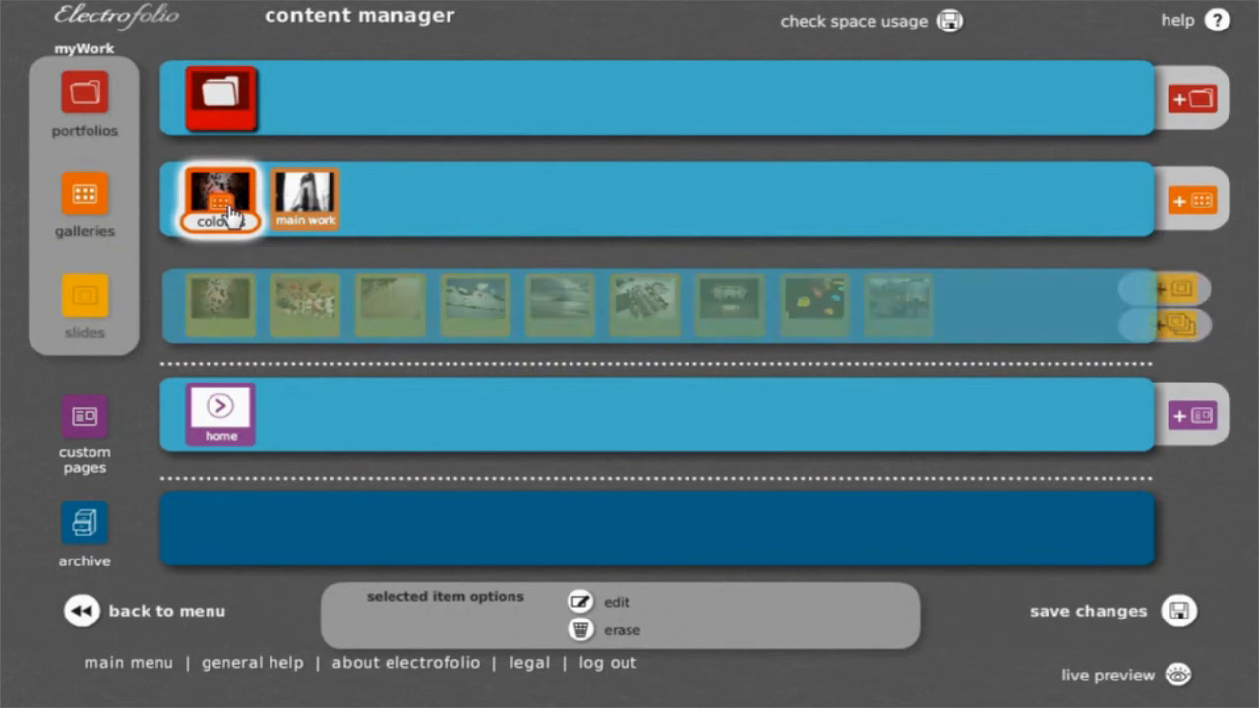
{"action": "left_click", "coordinate": [325, 208]}
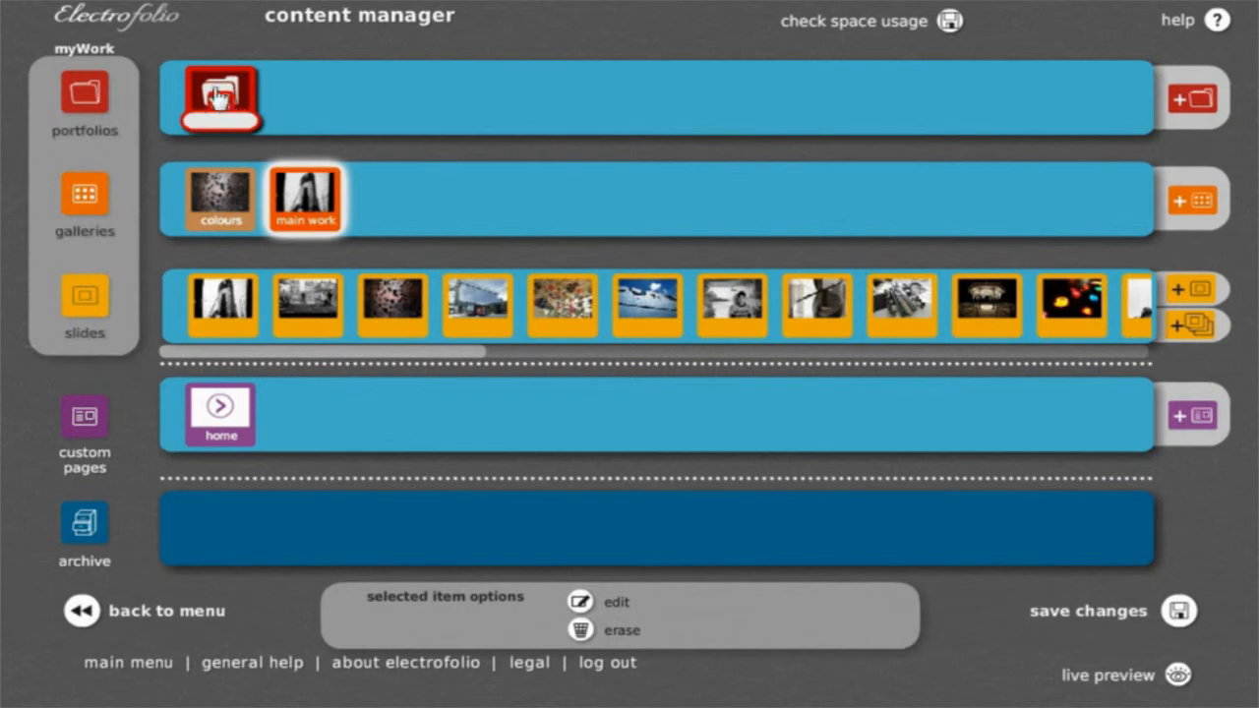
{"action": "left_click", "coordinate": [209, 307]}
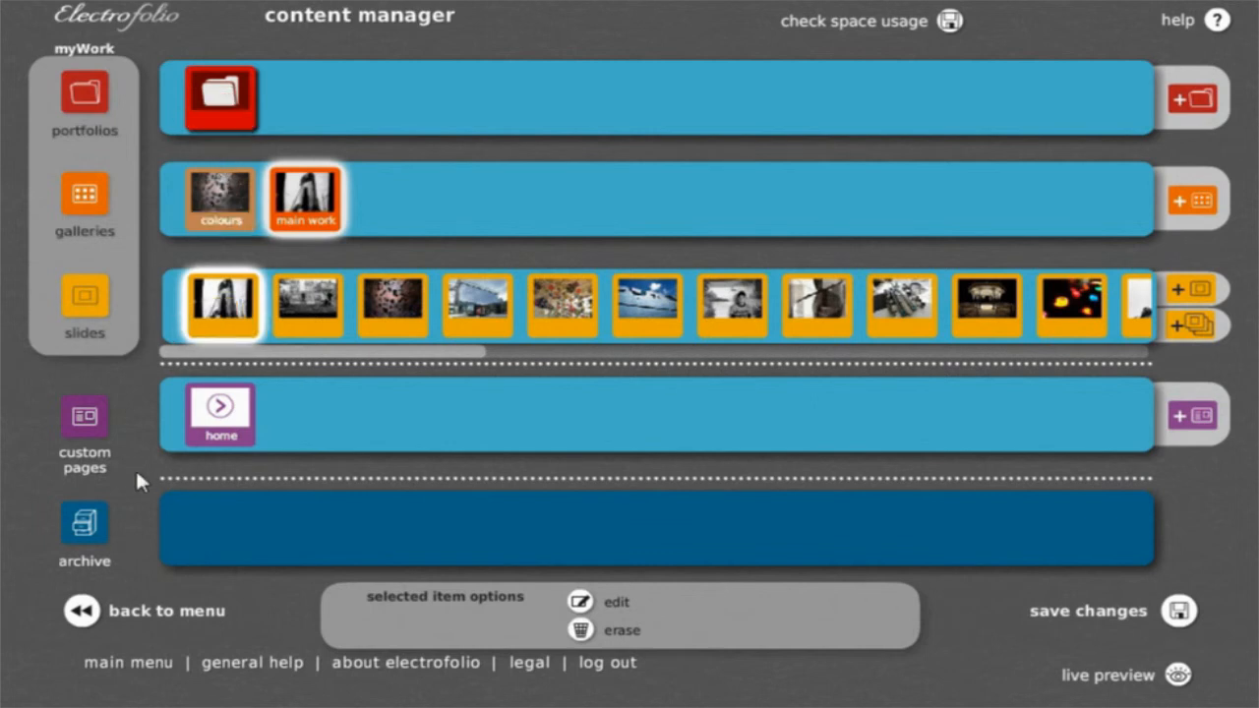
{"action": "left_click", "coordinate": [211, 447]}
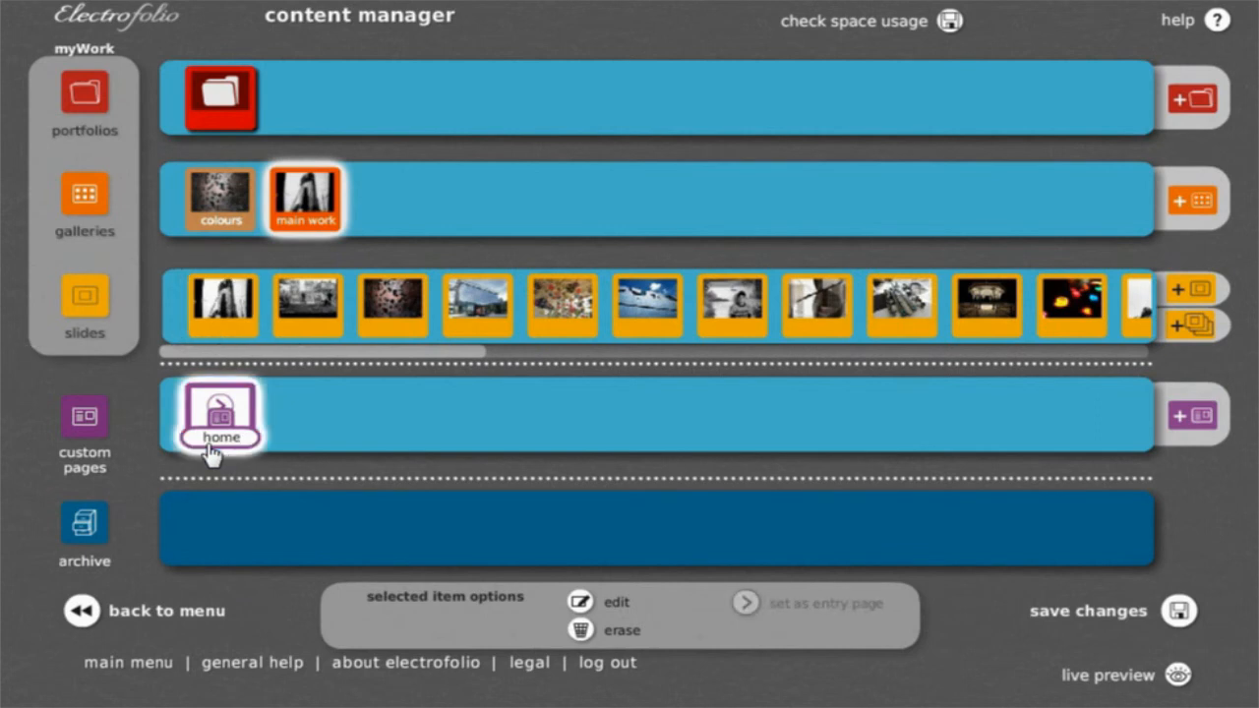